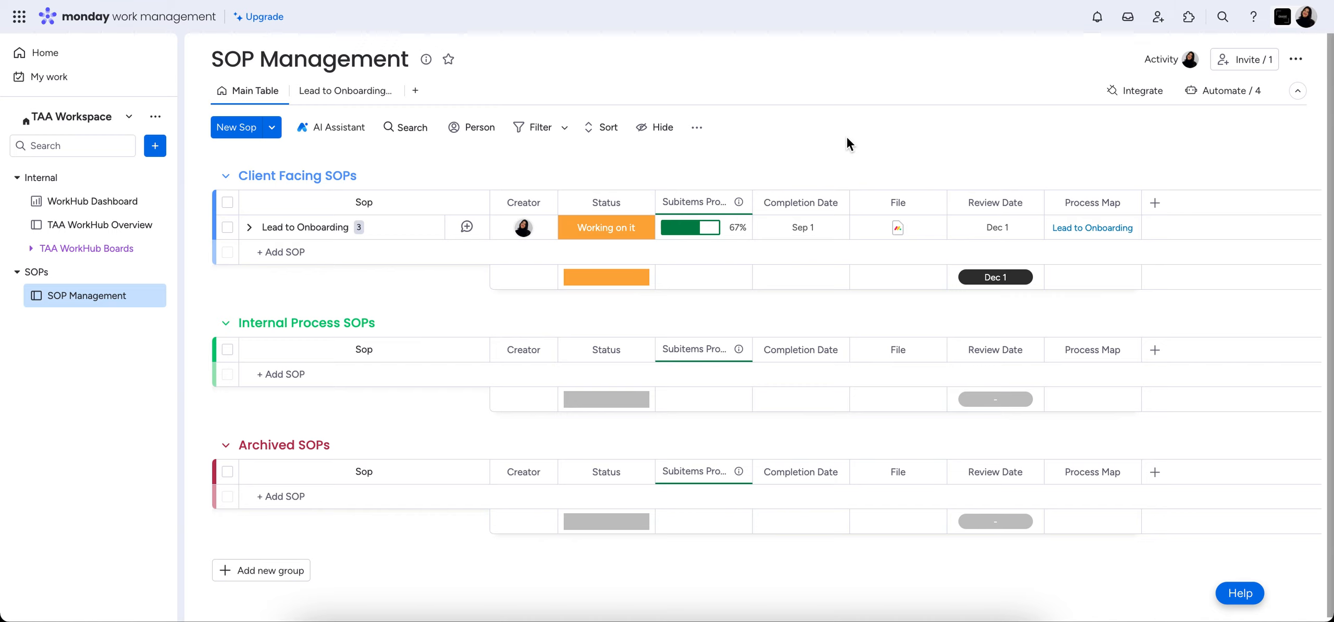
Step: Add a new SOP named Client Onboarding Experience to the Client Facing SOPs group
left_click(318, 253)
type("C")
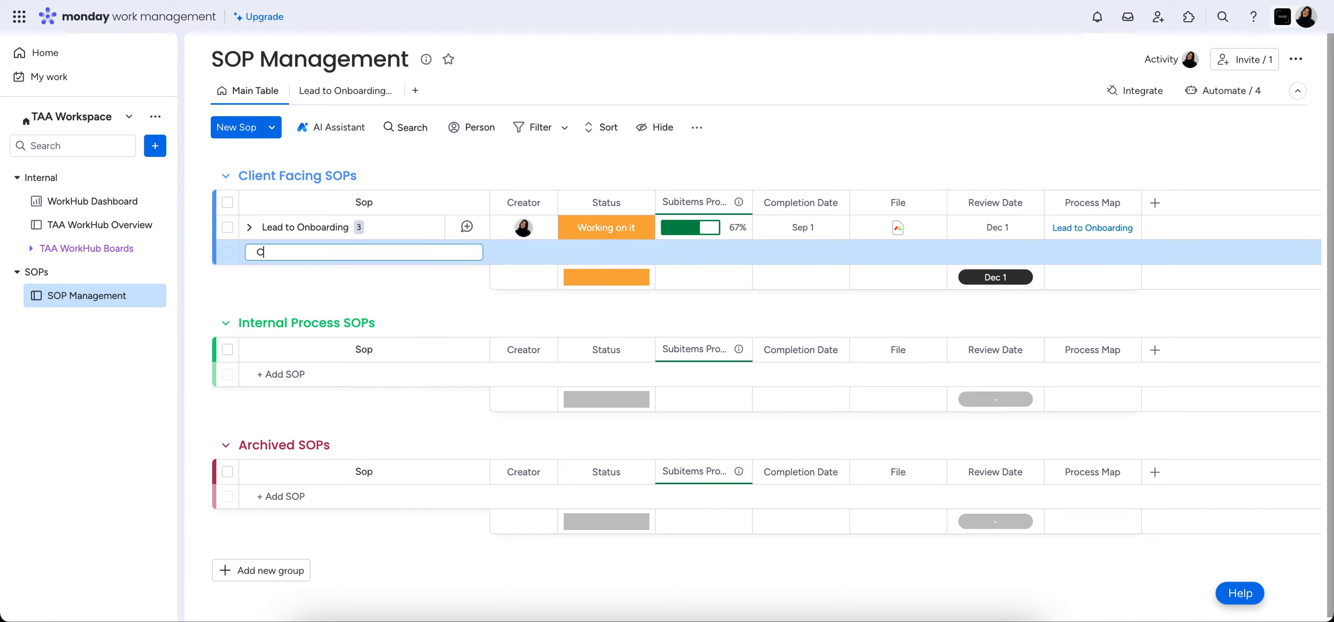
type("lient")
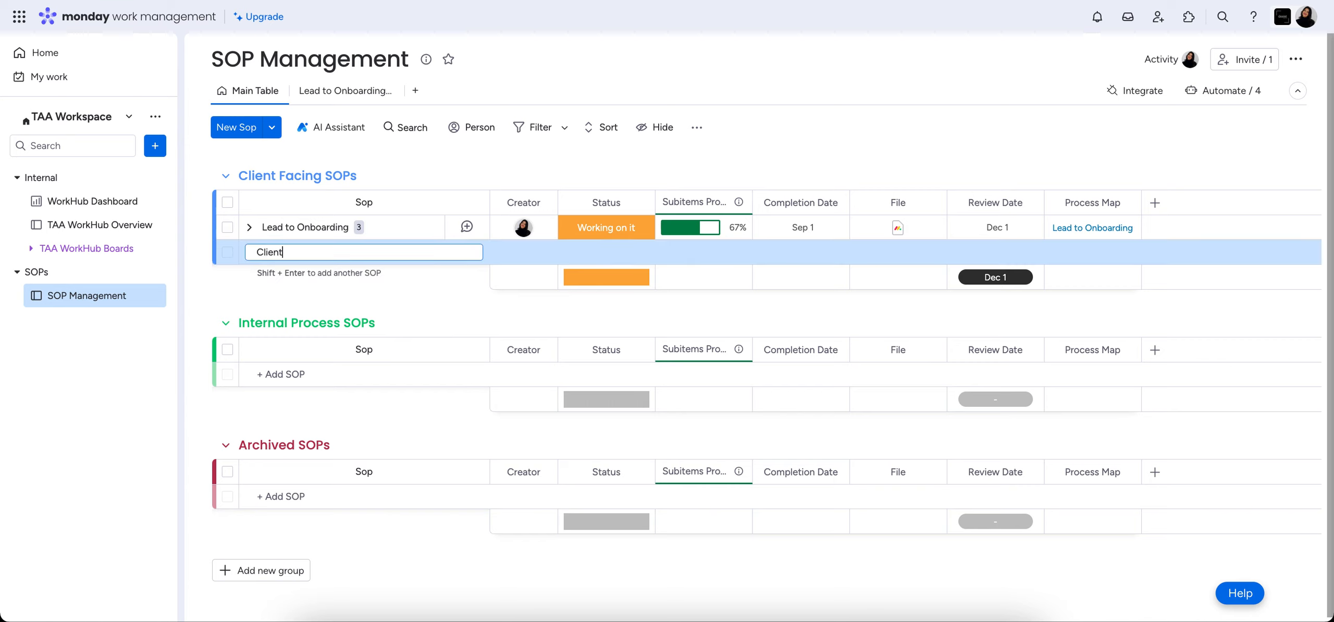
type(" Onboarding Experience")
key("Return")
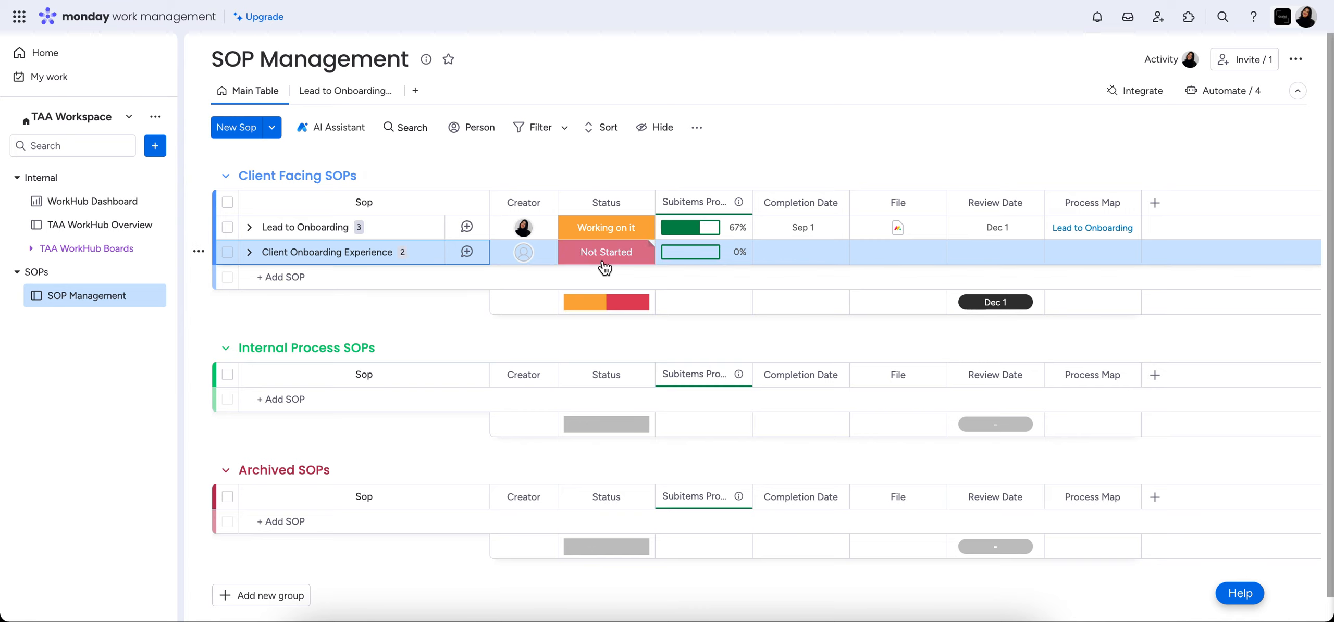
Step: Expand Client Onboarding Experience and assign the creator of the Lead to Onboarding SOP as owner of all three subitems
left_click(250, 253)
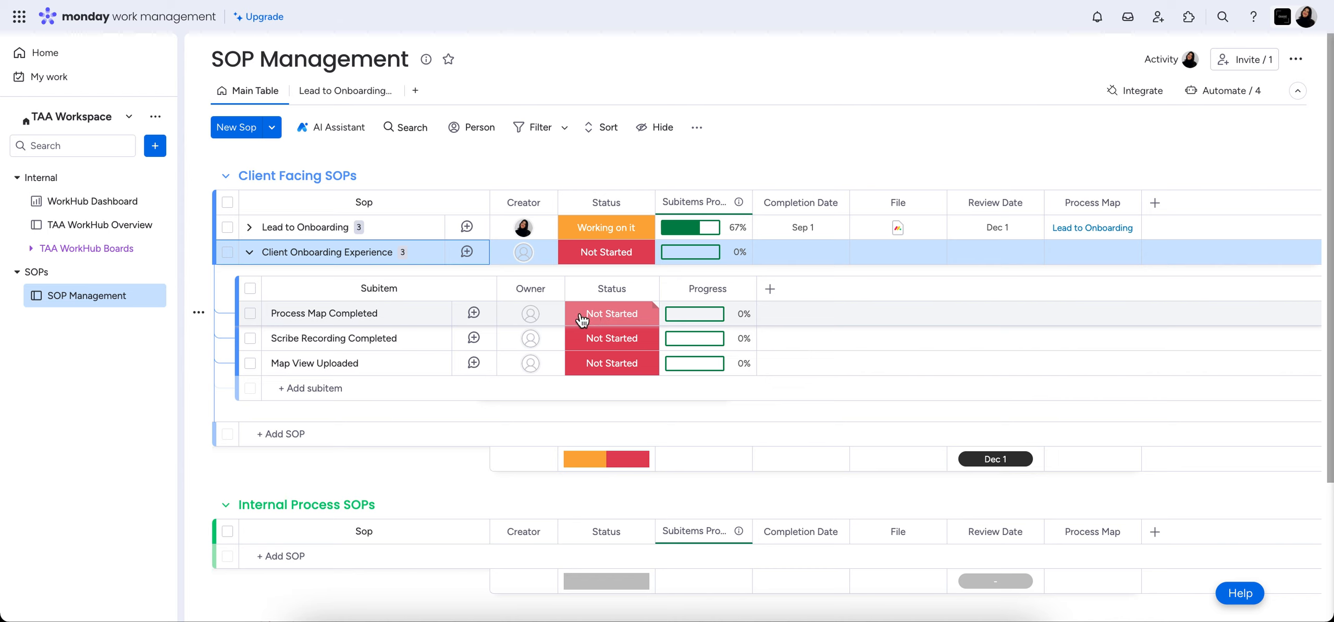
left_click(530, 317)
left_click(542, 417)
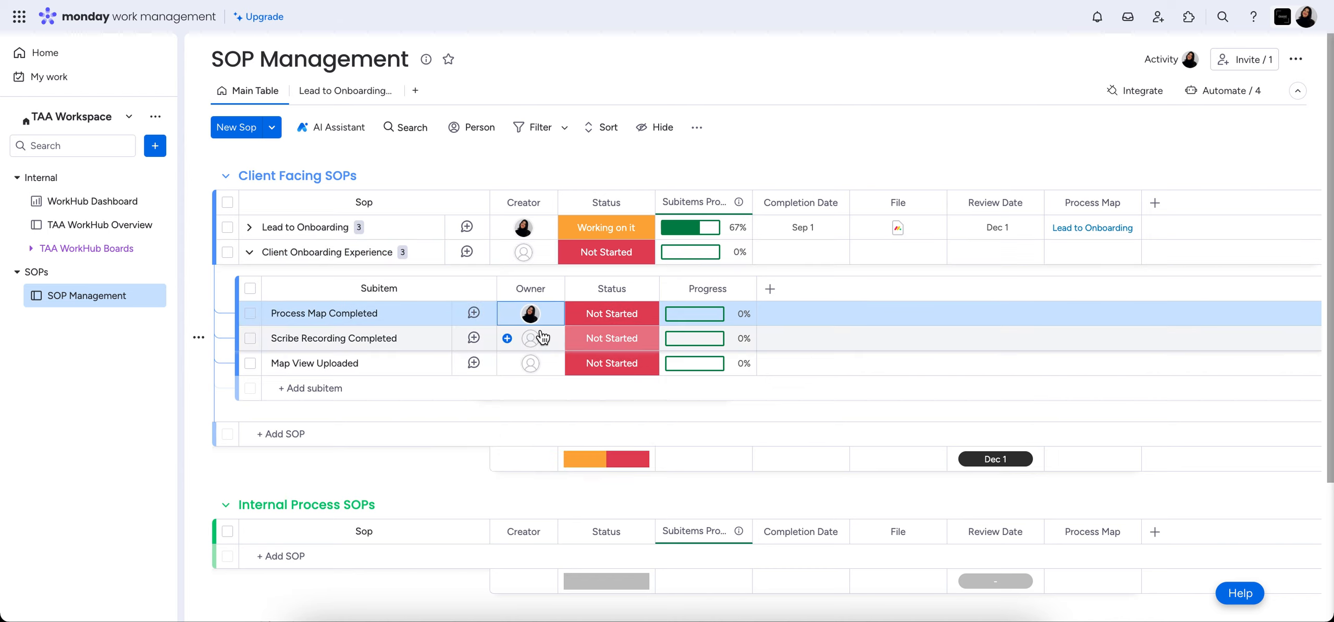
left_click(537, 340)
left_click(545, 435)
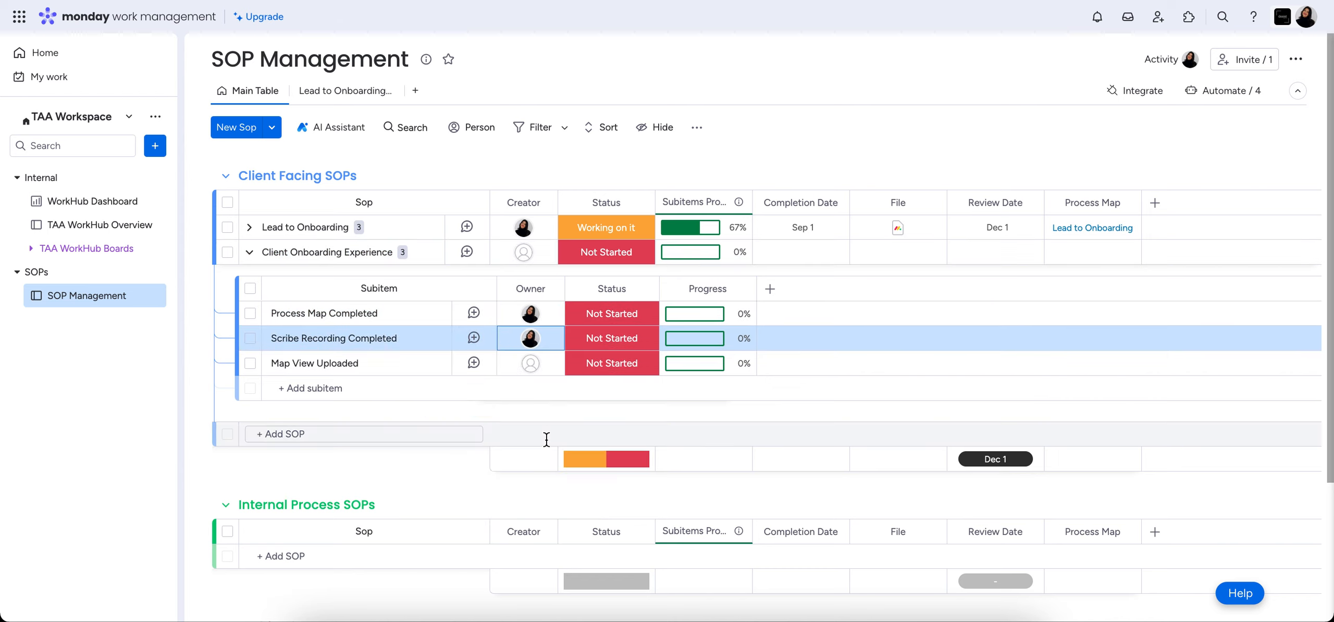
left_click(530, 364)
left_click(543, 461)
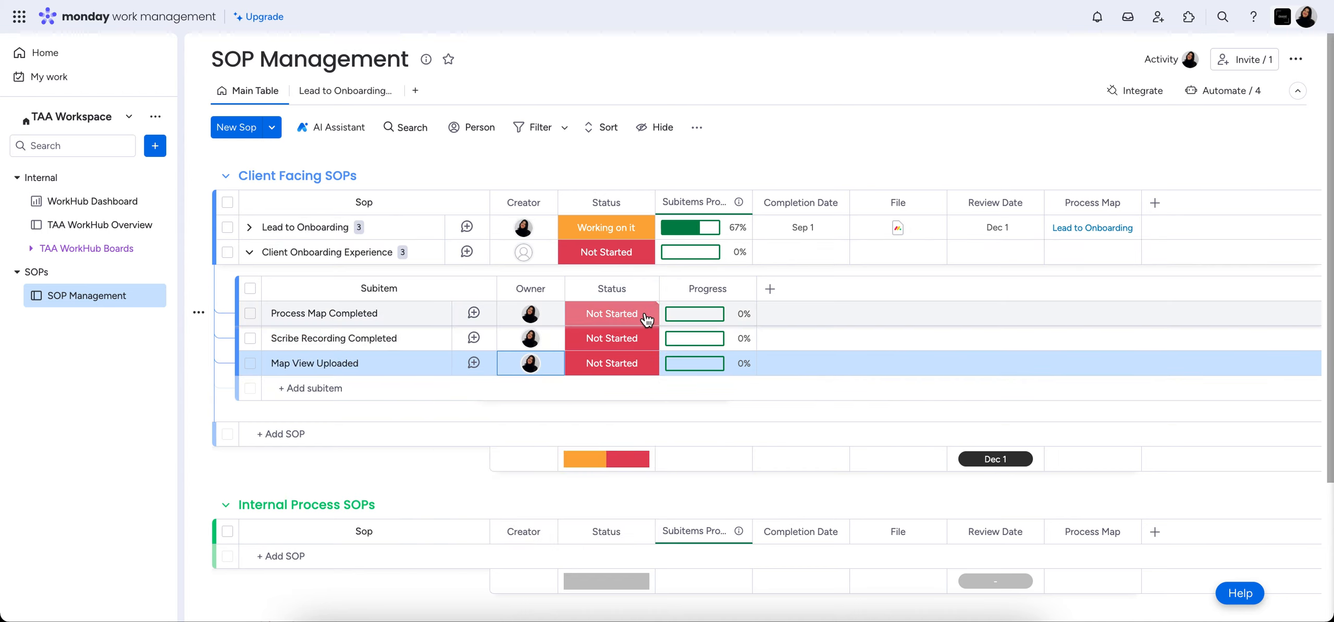
Step: Set the status of all three Client Onboarding Experience subitems to Done and collapse the subitem list
left_click(618, 319)
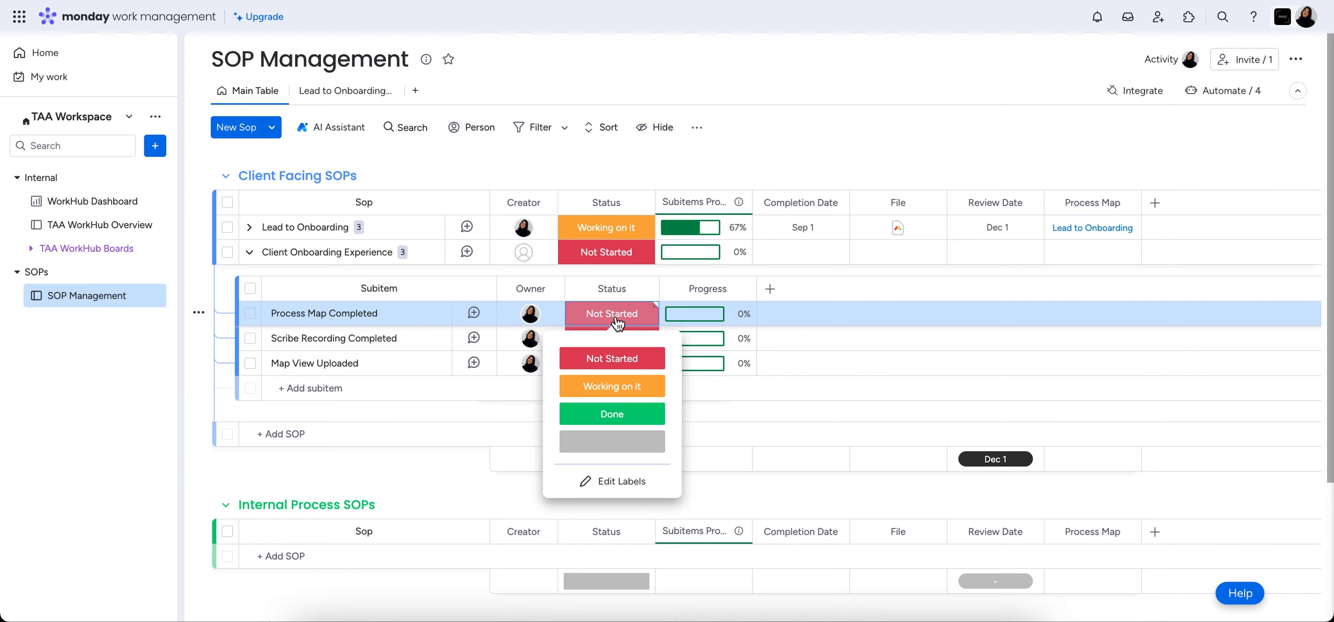
left_click(613, 416)
left_click(612, 339)
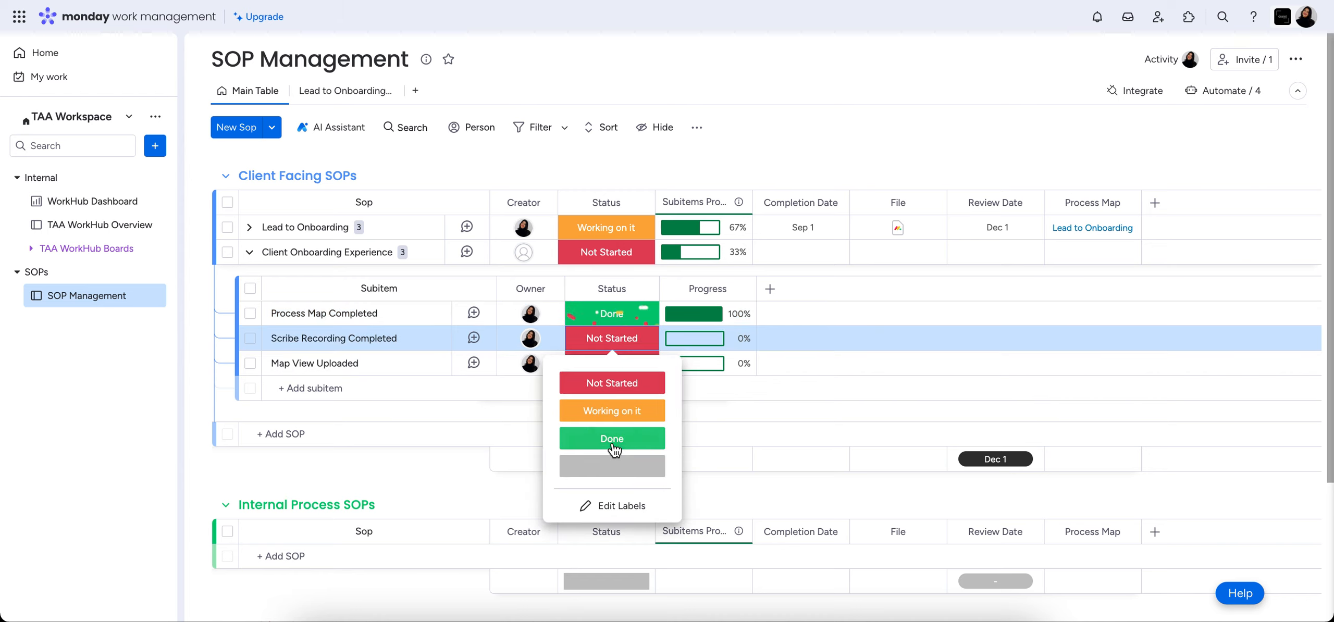
left_click(612, 439)
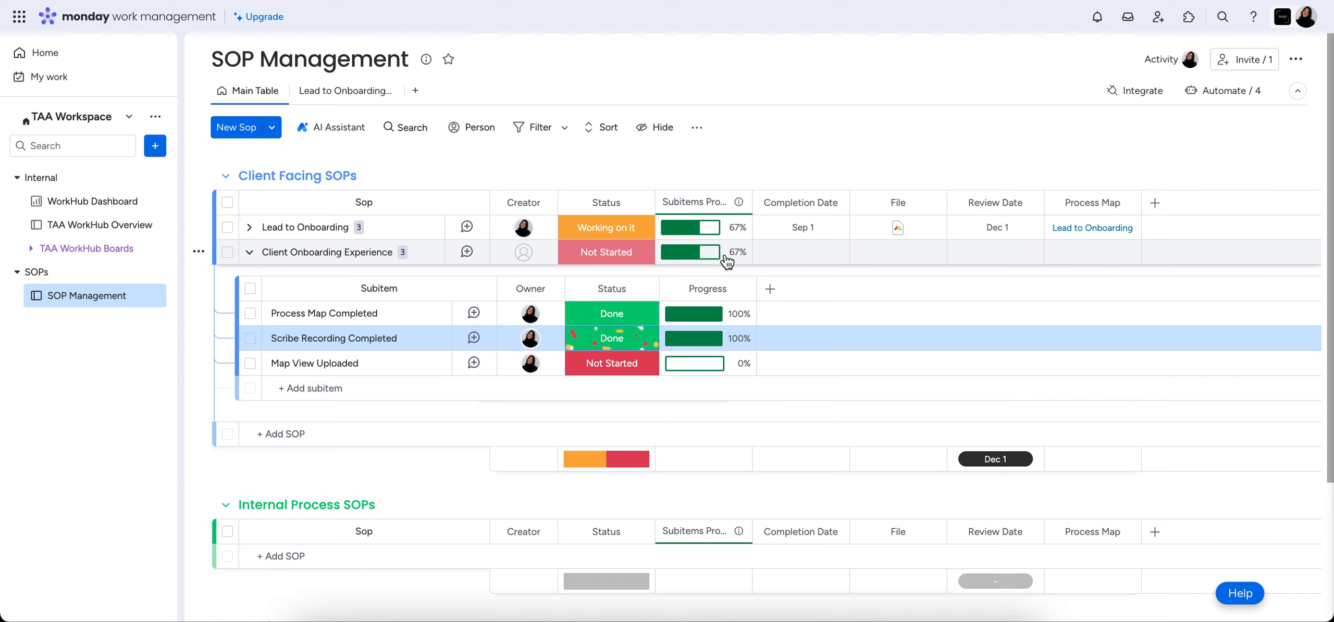
left_click(613, 365)
left_click(625, 465)
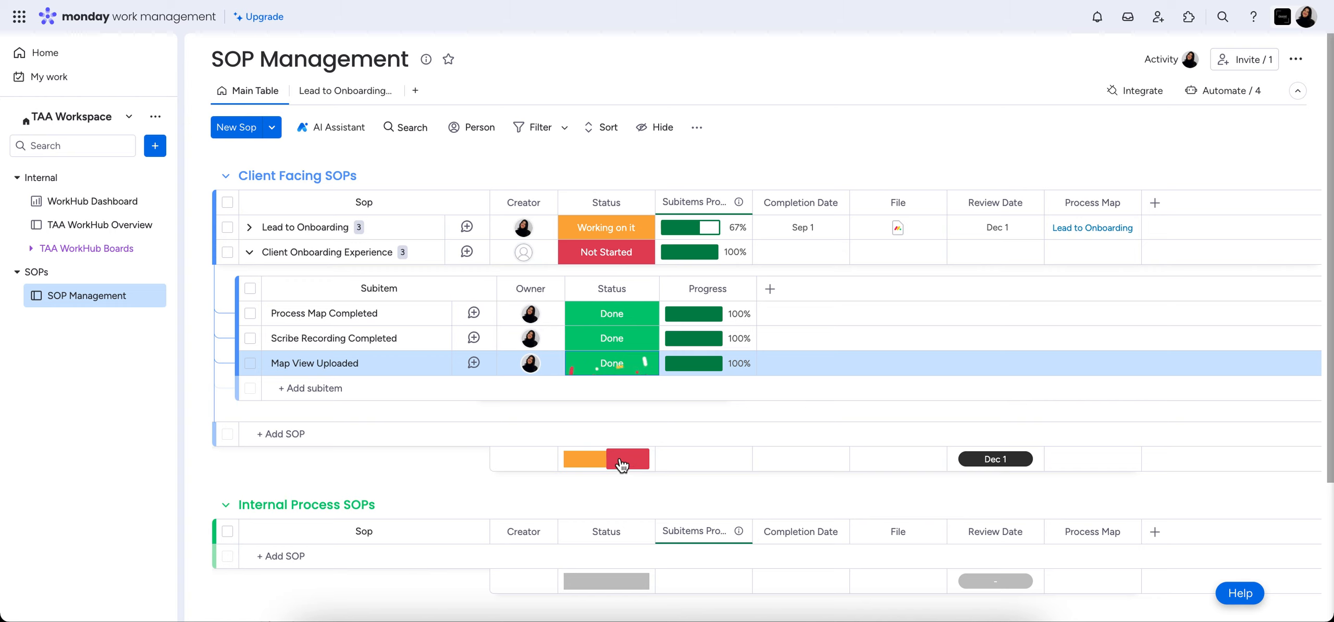
left_click(249, 252)
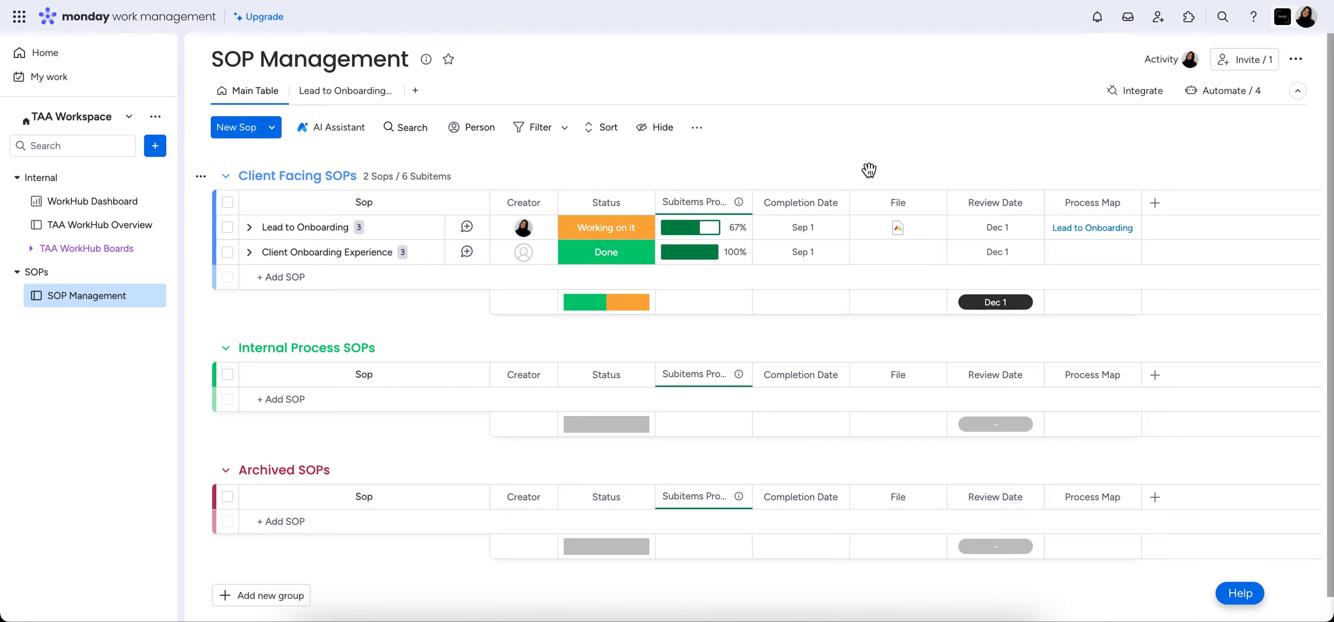
Step: In the document attached to the Lead to Onboarding SOP, add the medium title "Step 1: Contact Lead" and close the document
left_click(899, 229)
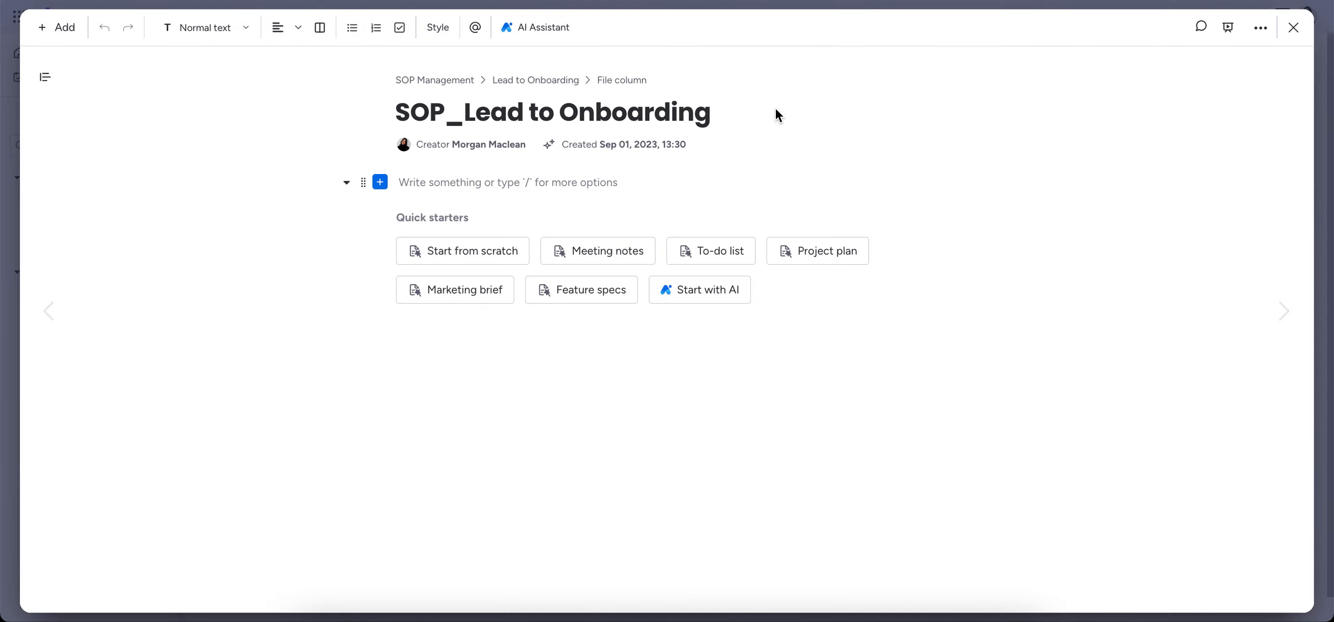
left_click(468, 181)
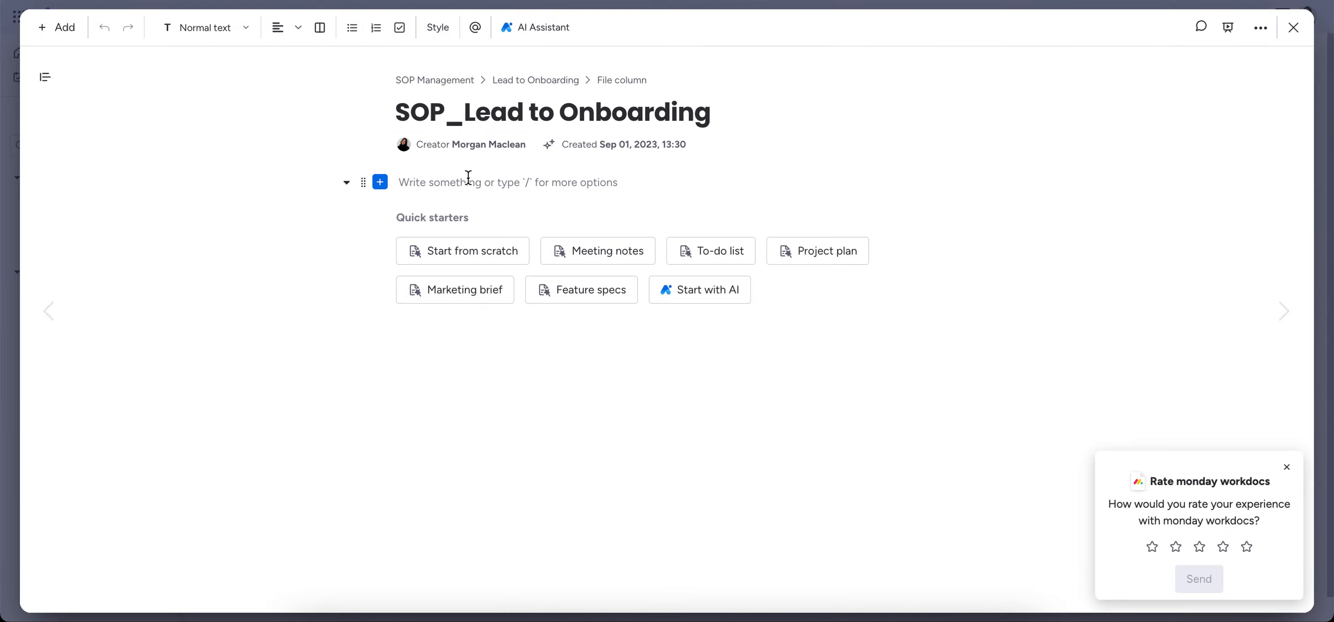
type("/")
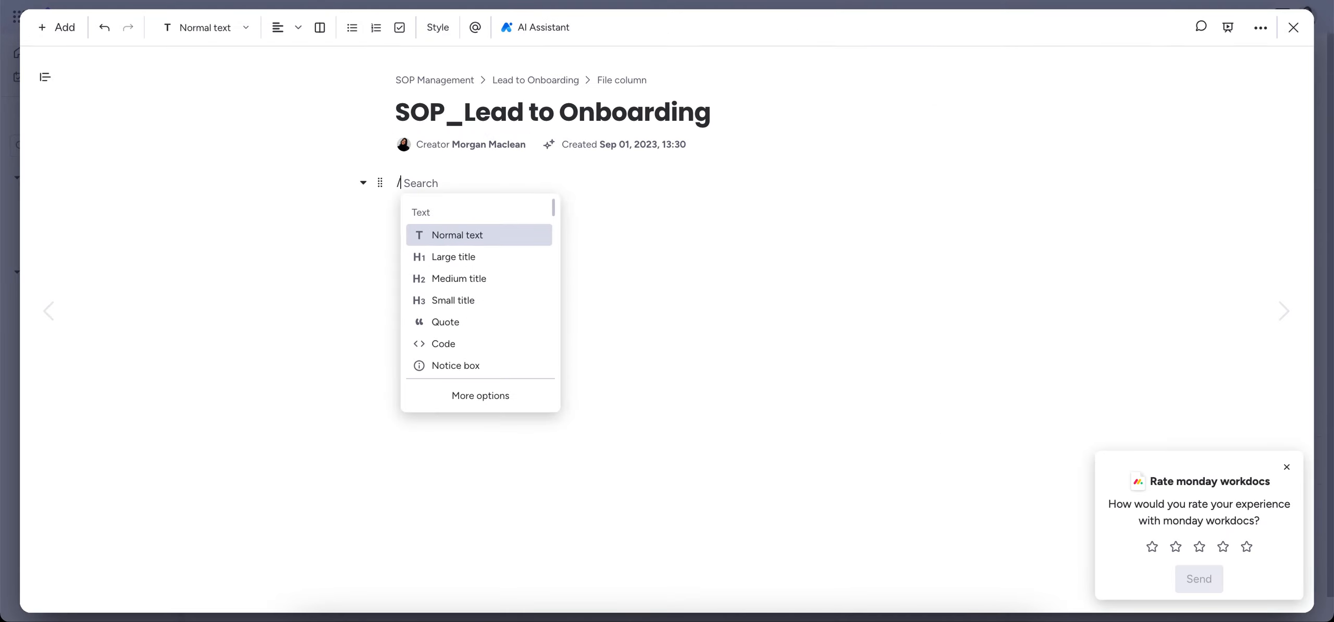
left_click(476, 279)
type("Step 1")
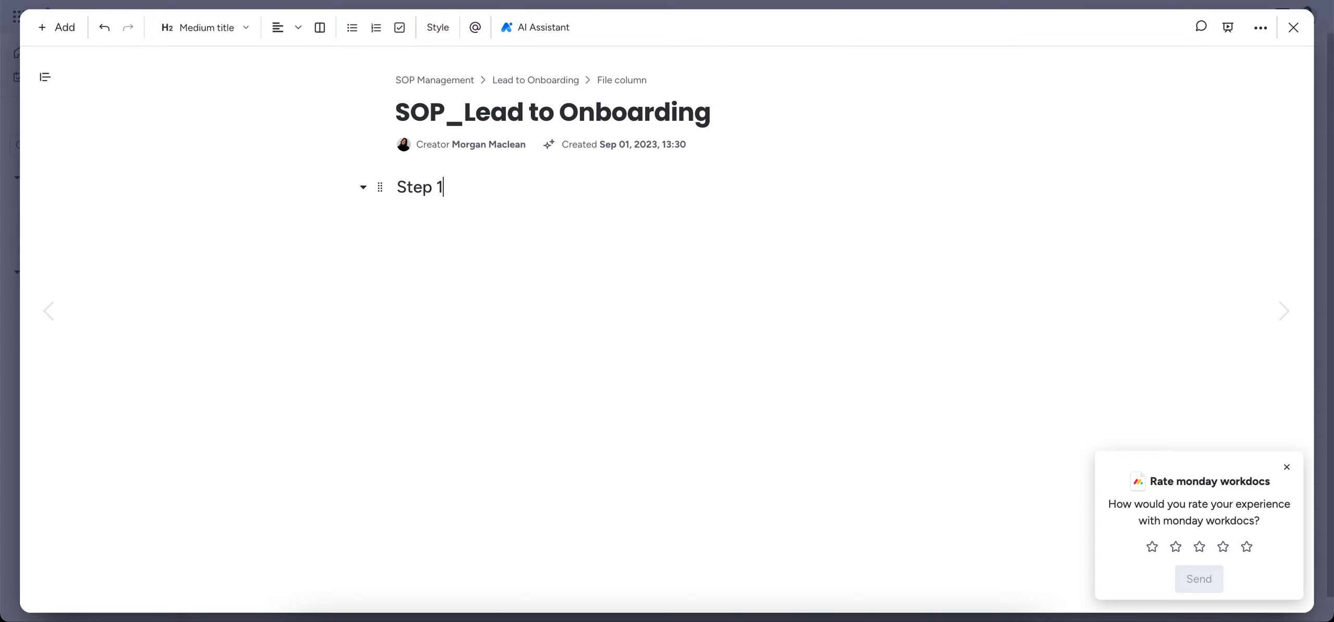
type(": Contact Lead")
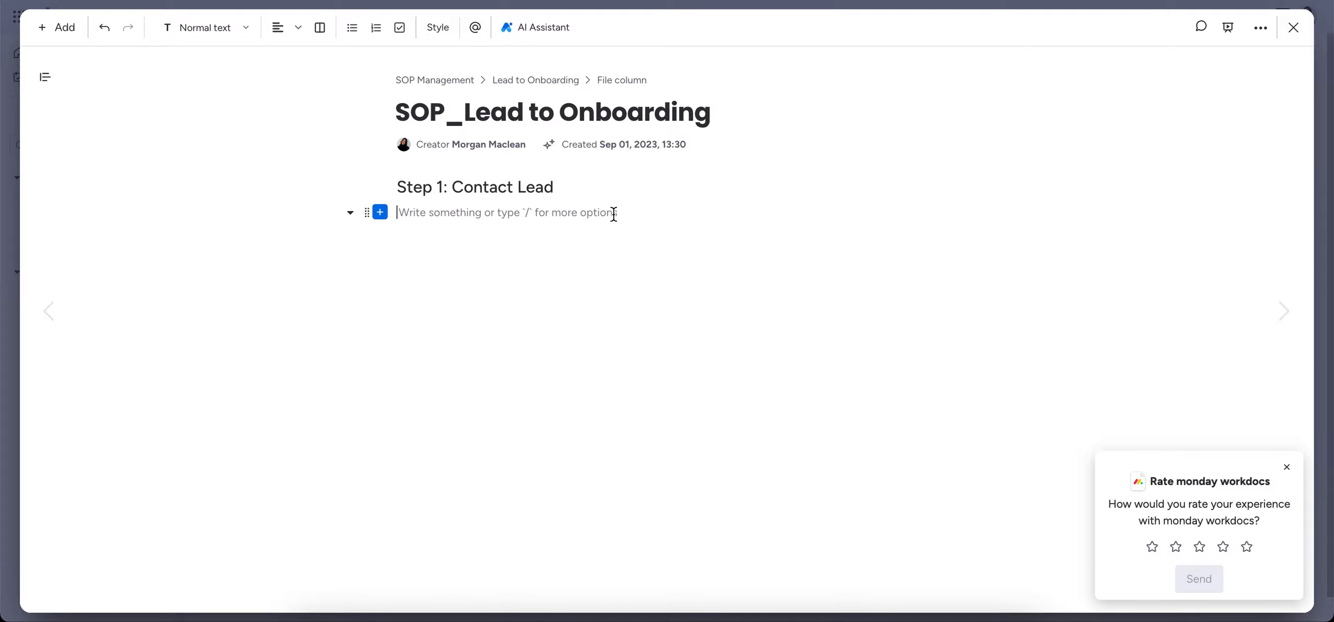
key("Return")
left_click(1294, 27)
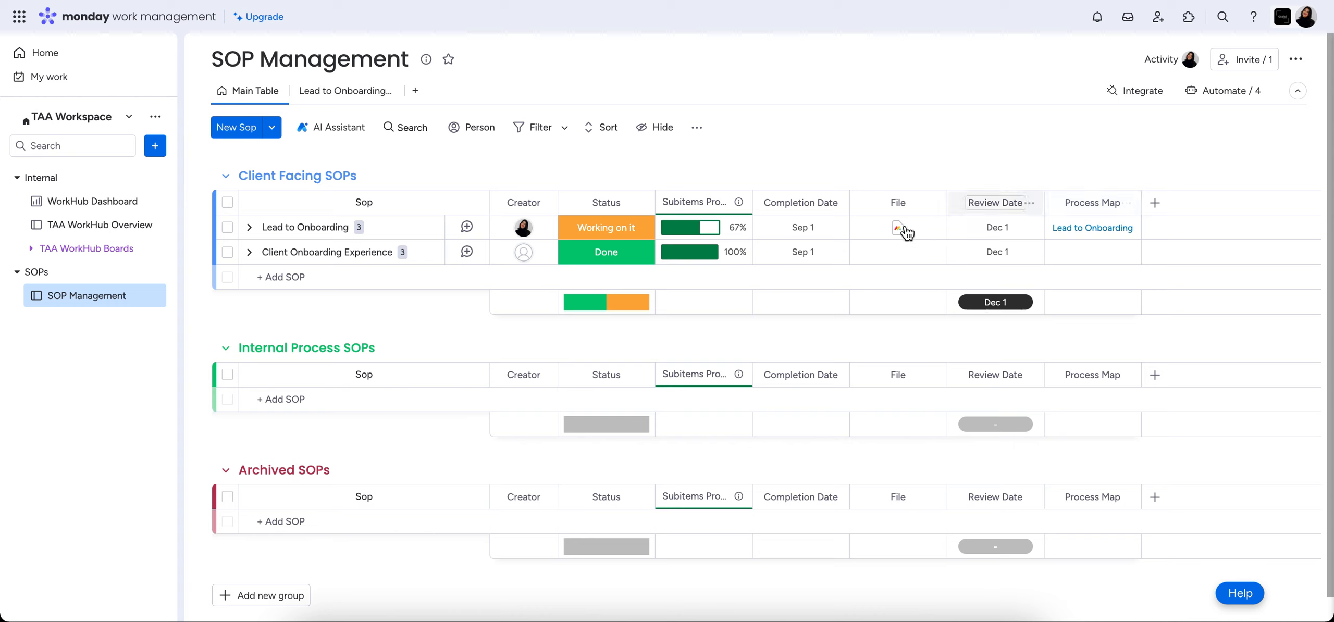
Step: Review the available sources for attaching a file to the Client Onboarding Experience SOP, without adding one
mouse_move(899, 236)
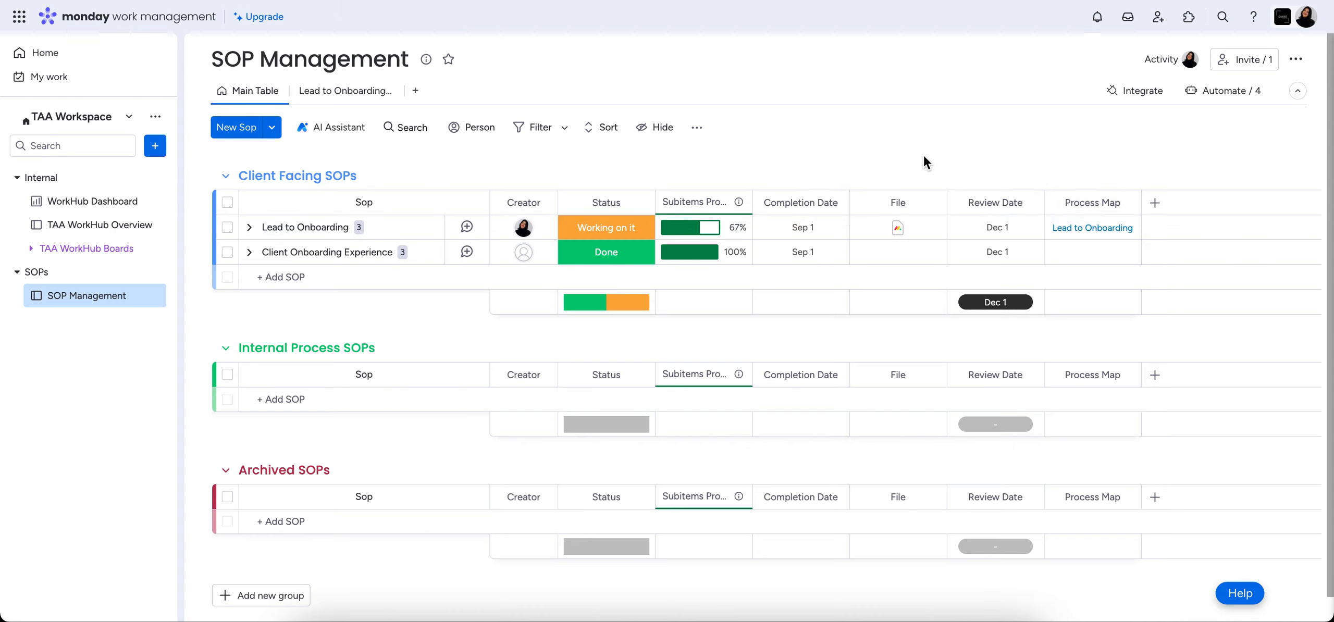
left_click(893, 254)
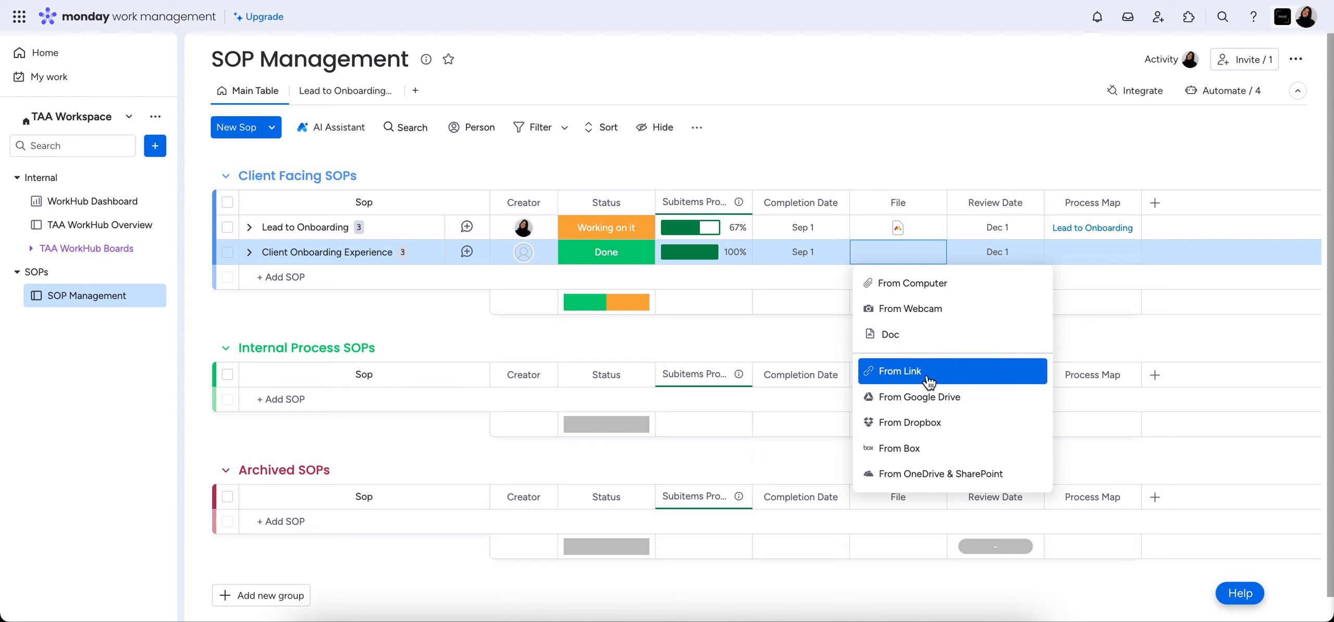
left_click(921, 134)
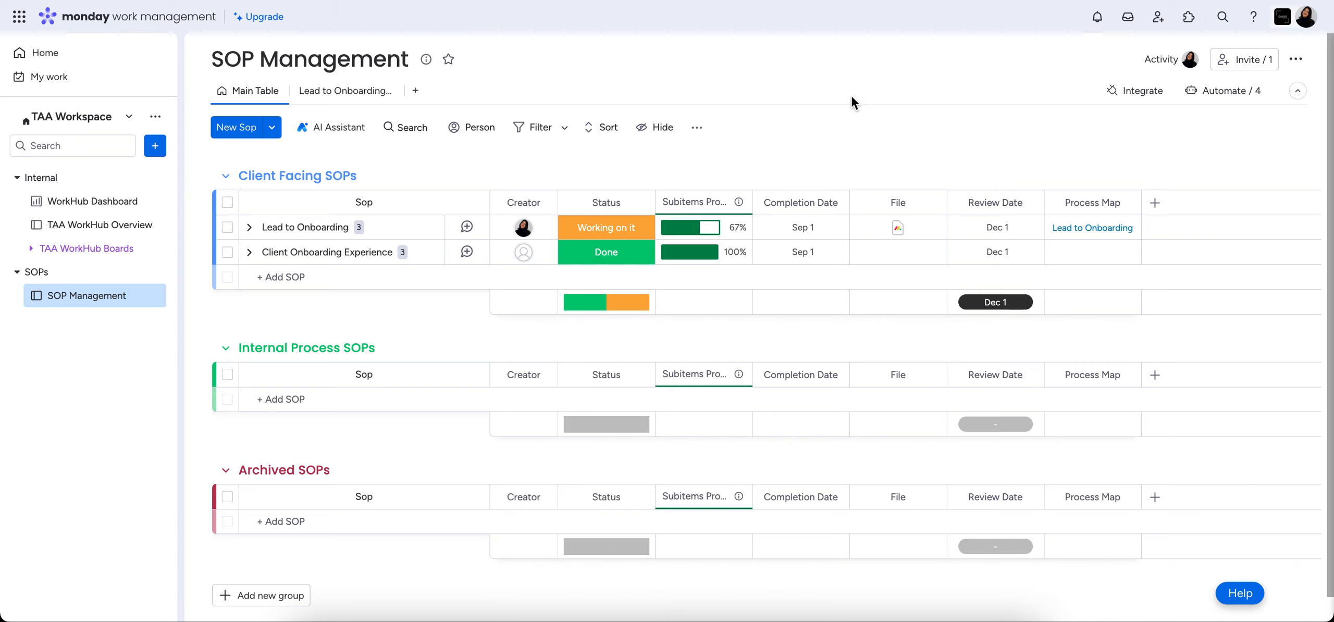
Step: Check which board view types can be added, and look through the lead and deal stages in the Lead to Onboarding map view
left_click(415, 90)
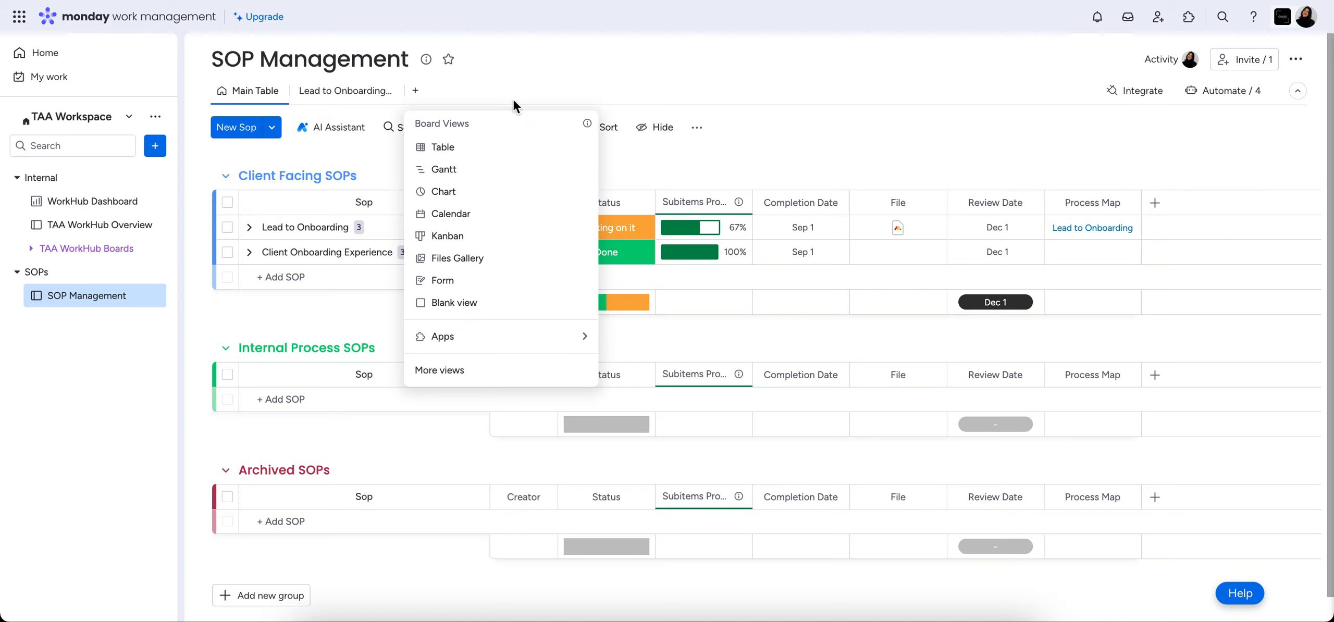
left_click(327, 94)
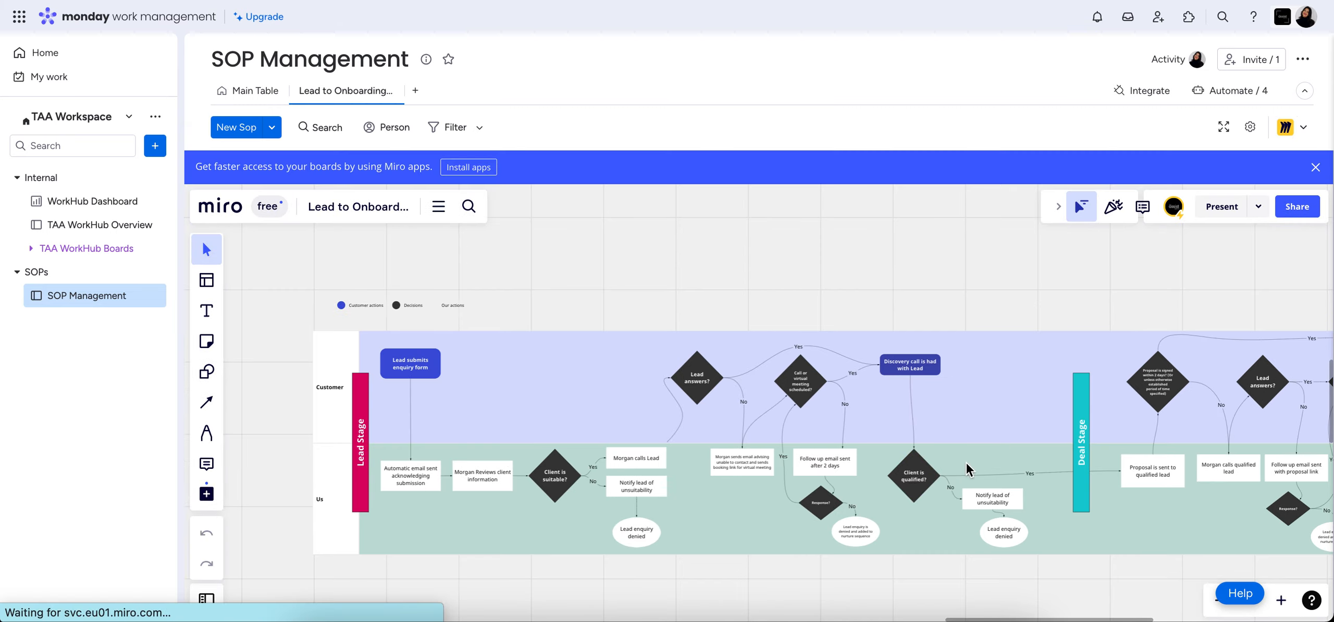
scroll(996, 457, "right", 3)
scroll(997, 457, "down", 4)
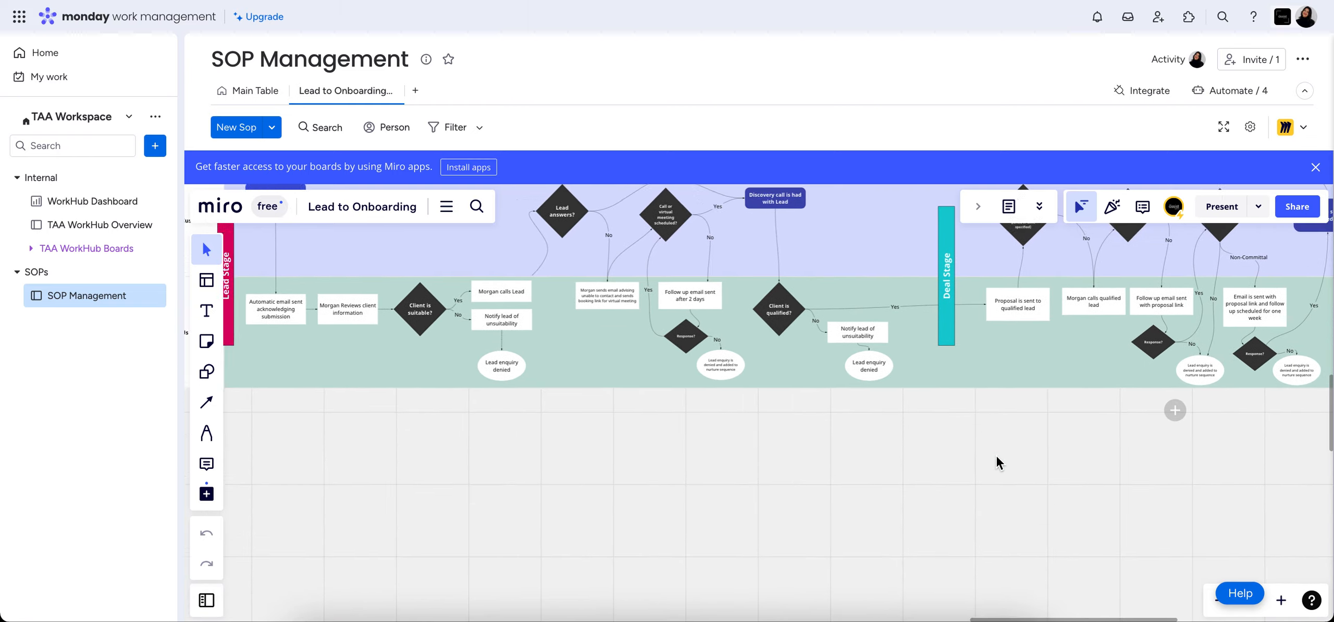
scroll(997, 457, "up", 5)
scroll(997, 456, "right", 2)
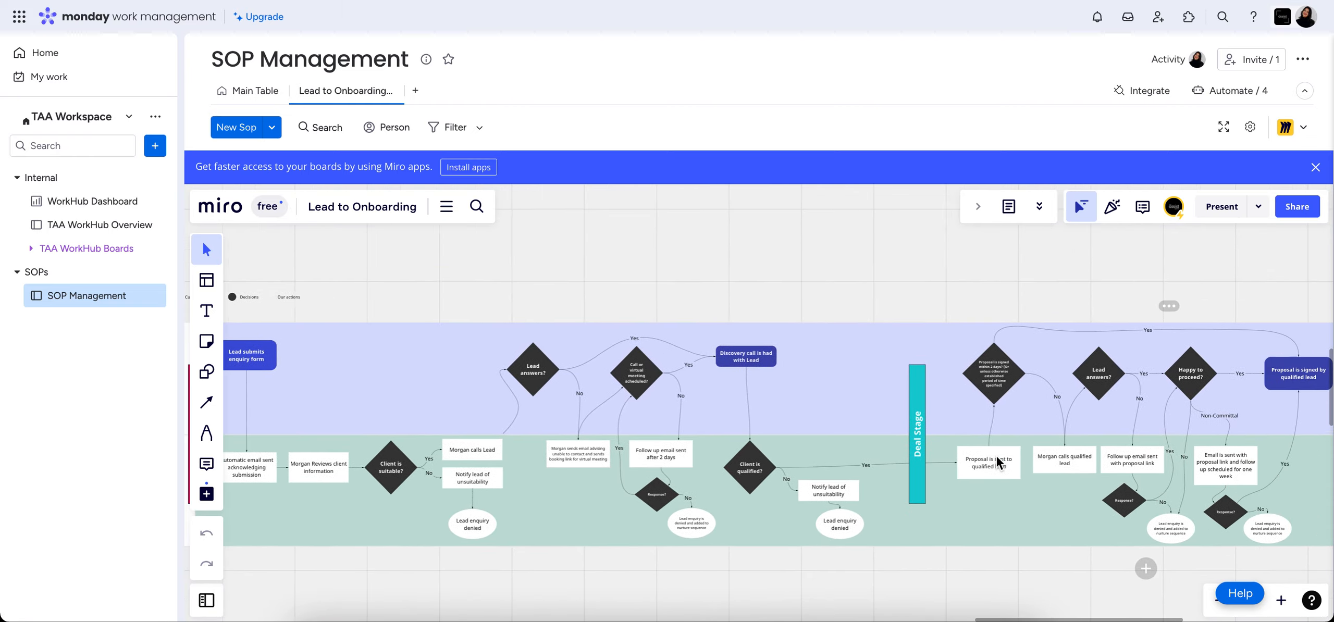
scroll(996, 457, "down", 3)
scroll(997, 456, "right", 4)
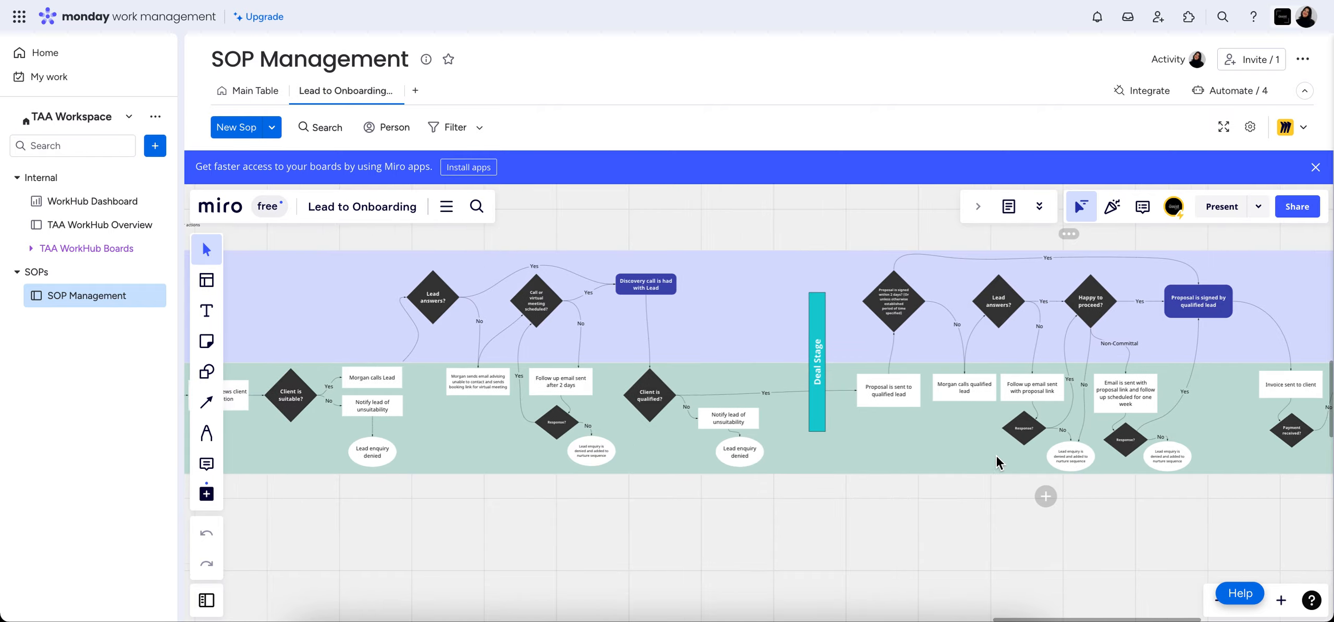
scroll(996, 458, "left", 8)
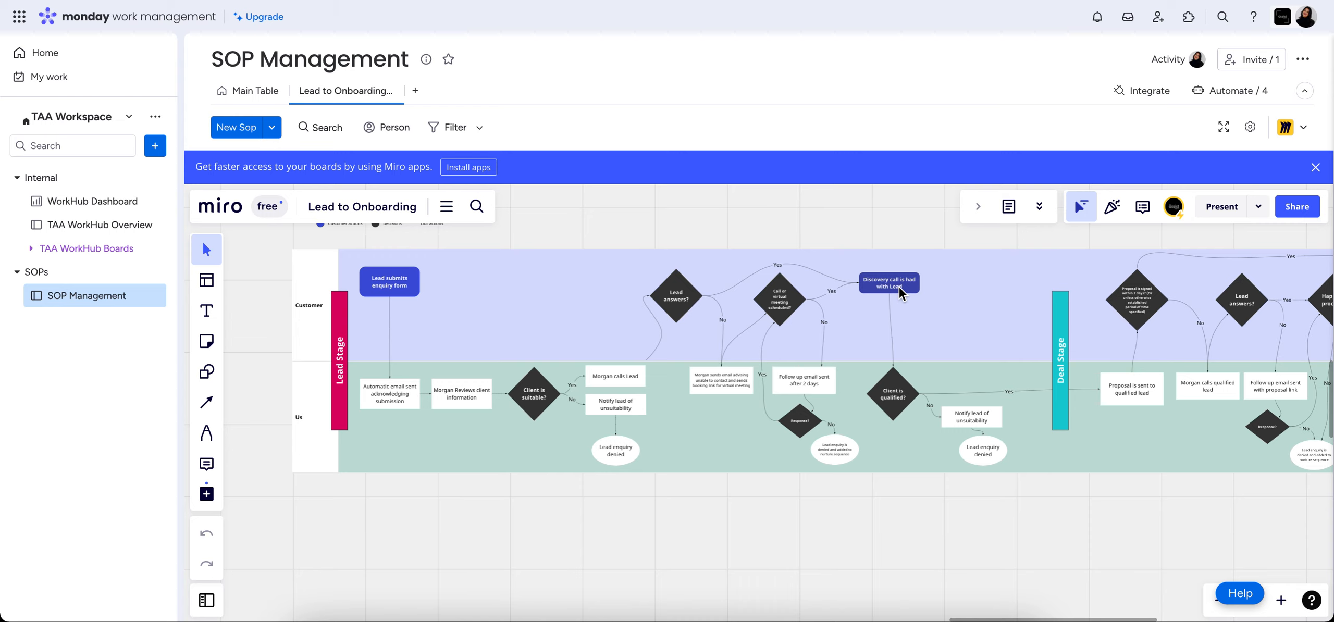
Step: Examine the decision shapes and follow-up steps within the Lead Stage of the process map
left_click(773, 304)
left_click(799, 383)
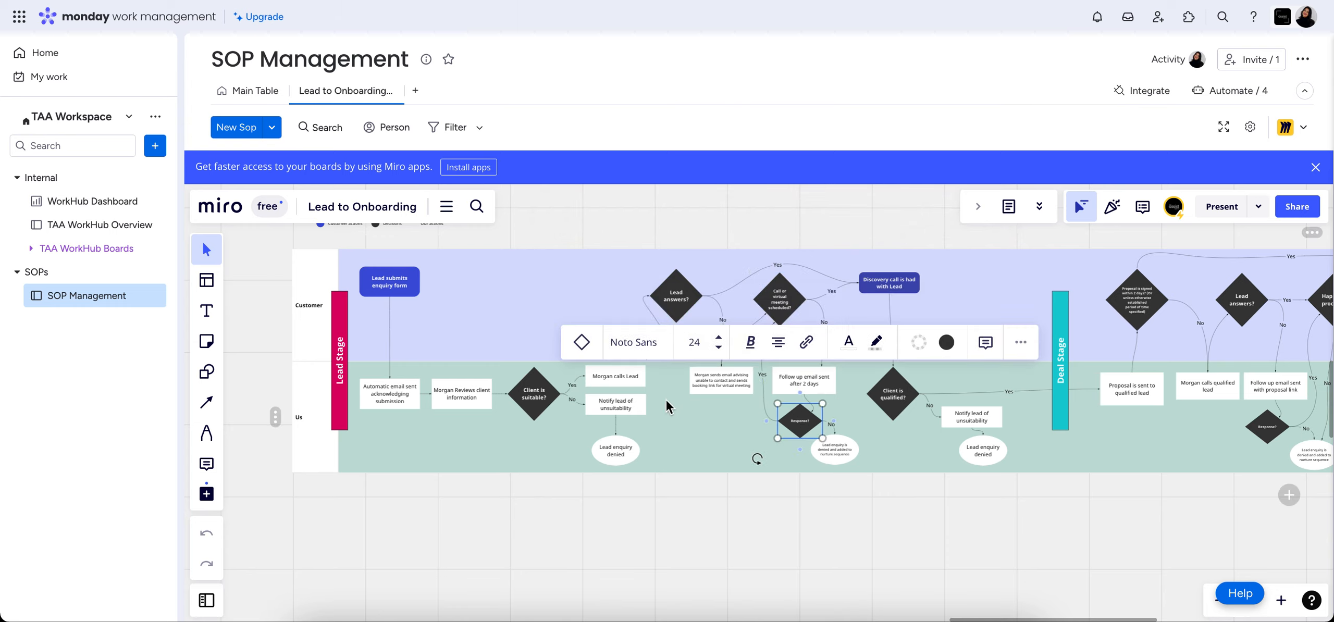
left_click(616, 417)
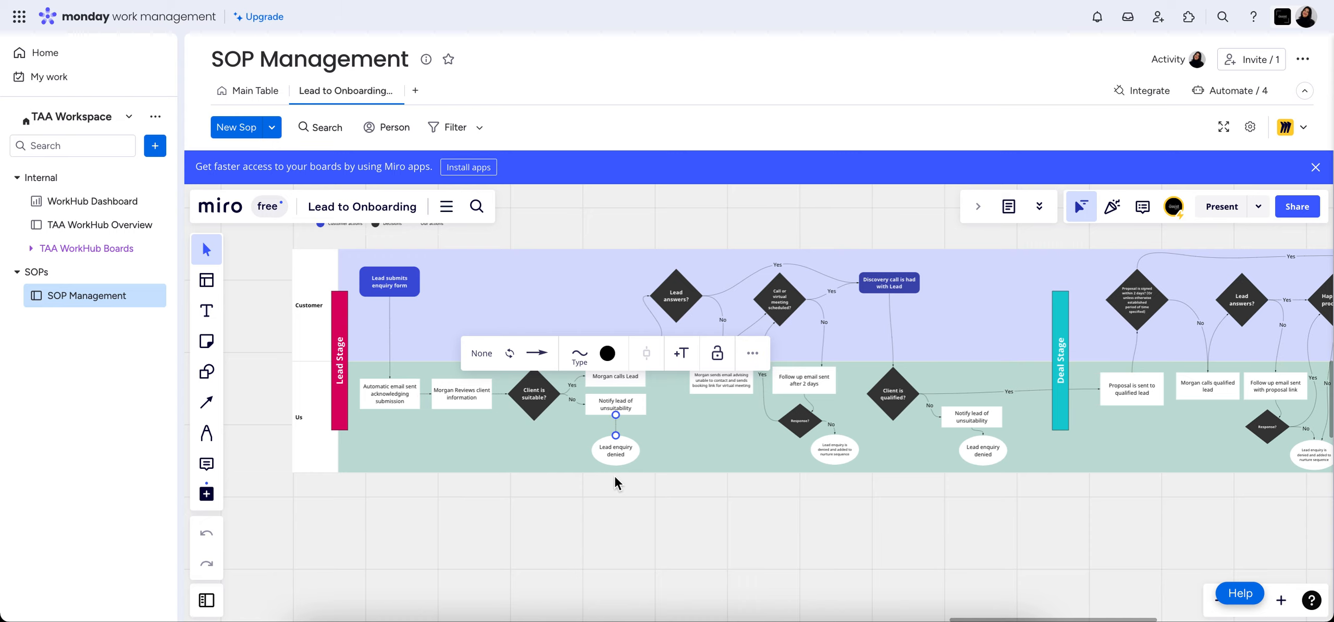
left_click(534, 394)
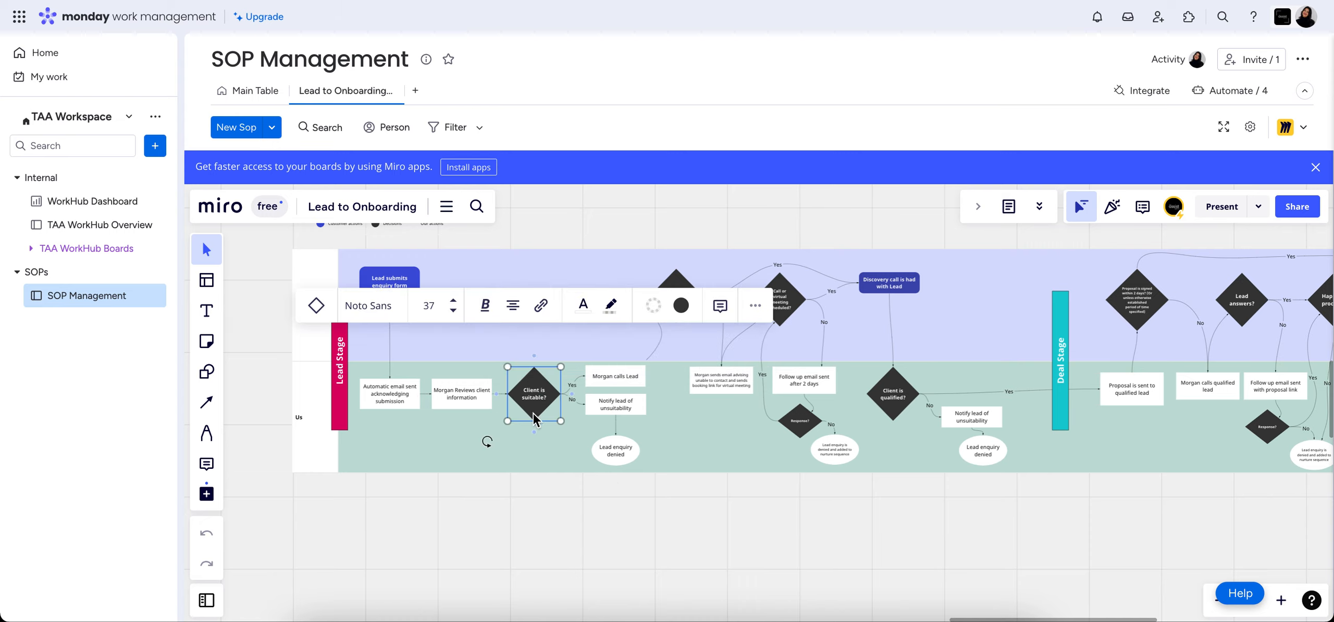
left_click(459, 401)
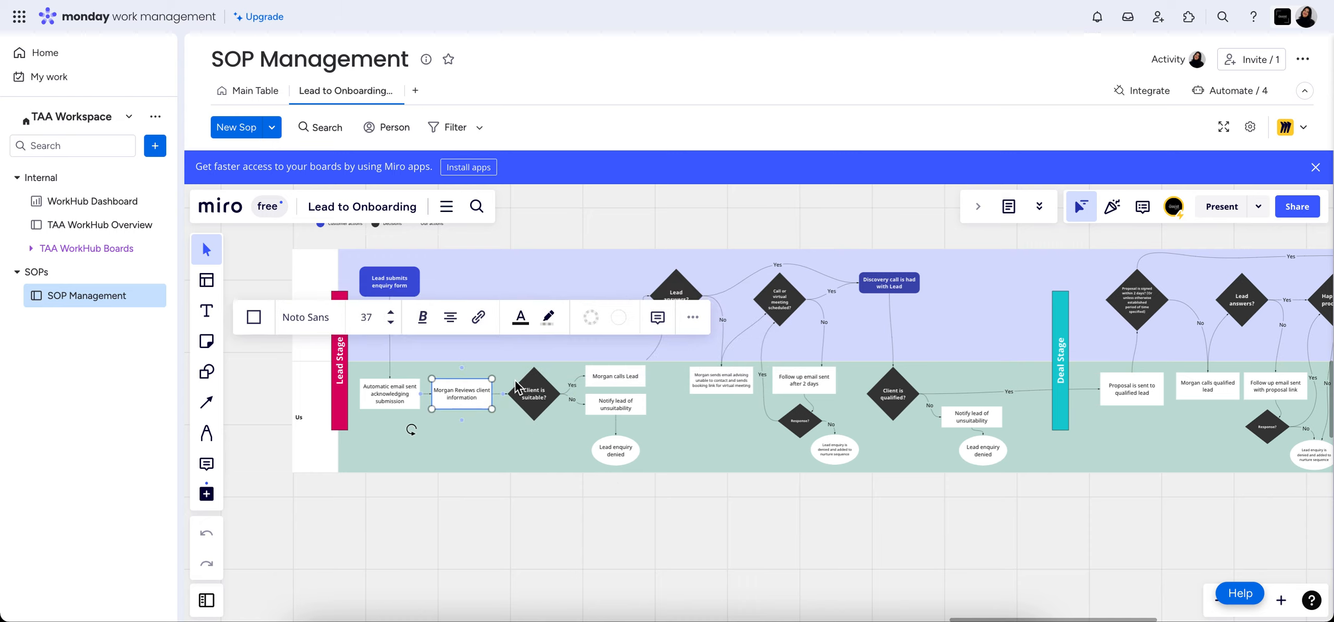
left_click(709, 232)
left_click(709, 224)
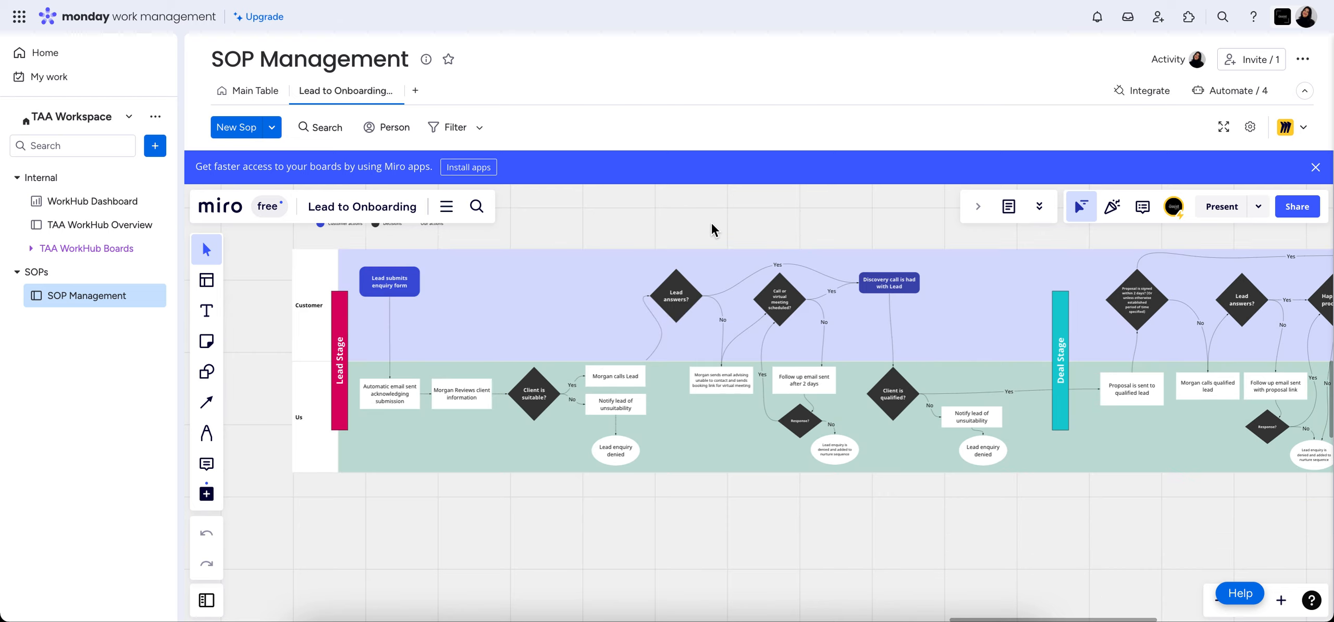
Step: From the board's main table, start a new custom automation with the trigger "date arrives"
left_click(260, 99)
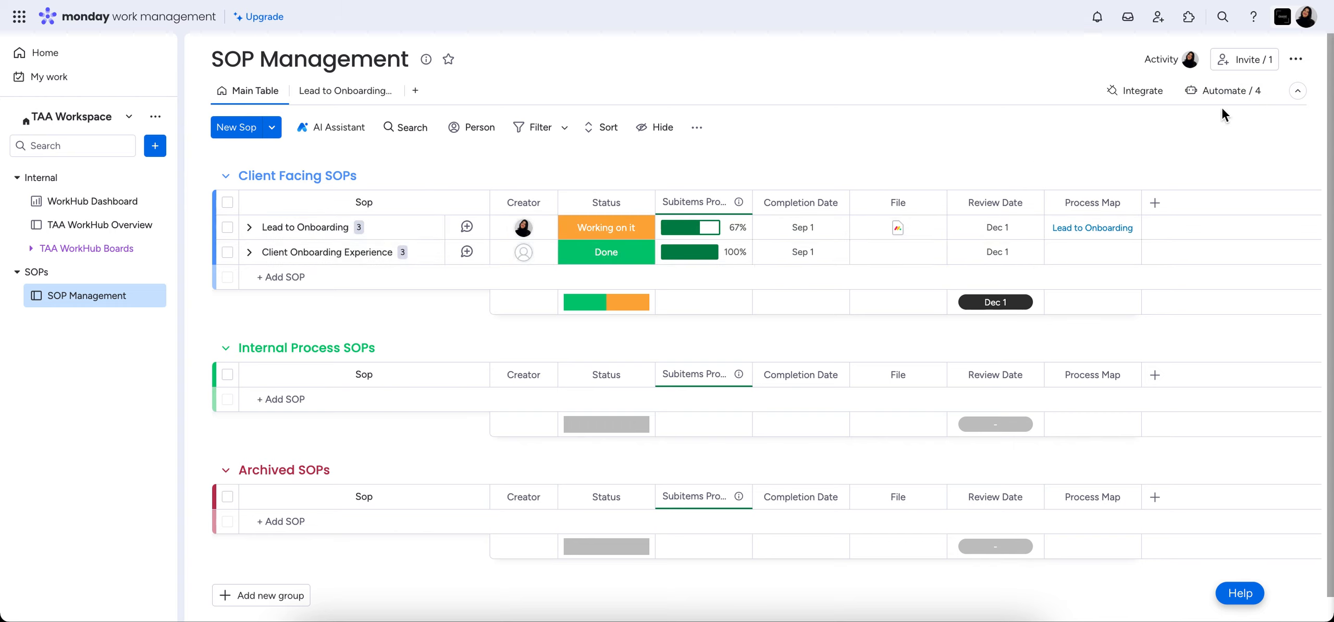
left_click(1225, 92)
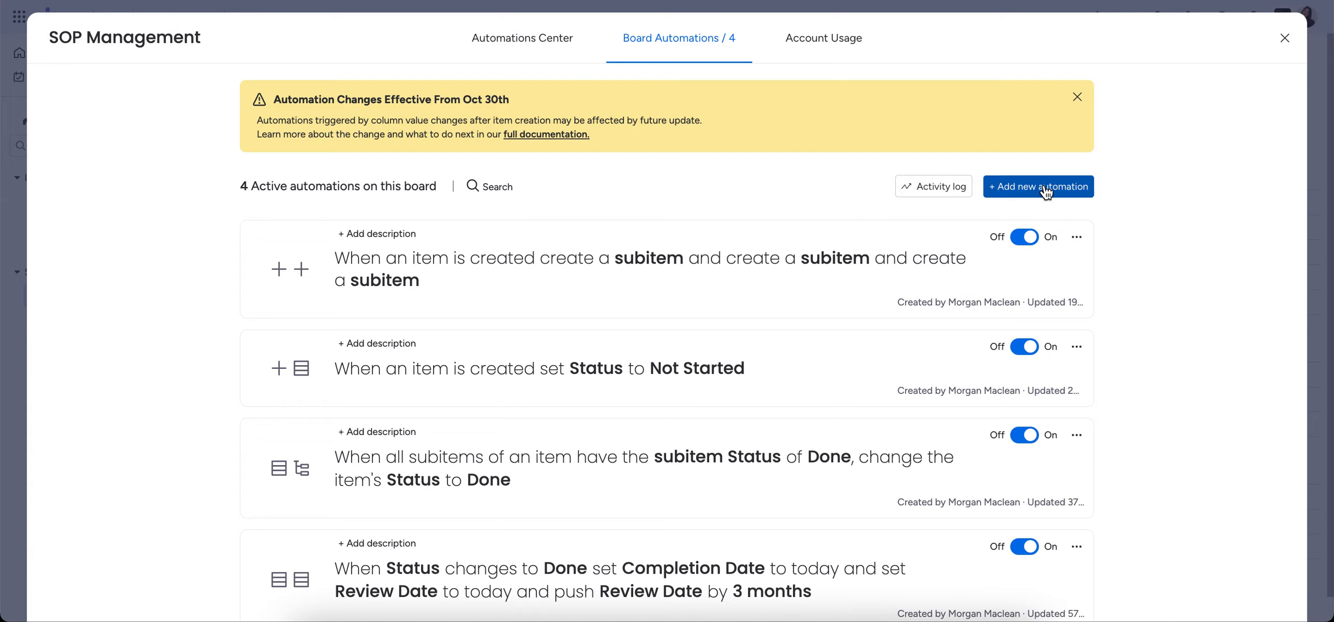
left_click(1040, 188)
left_click(367, 147)
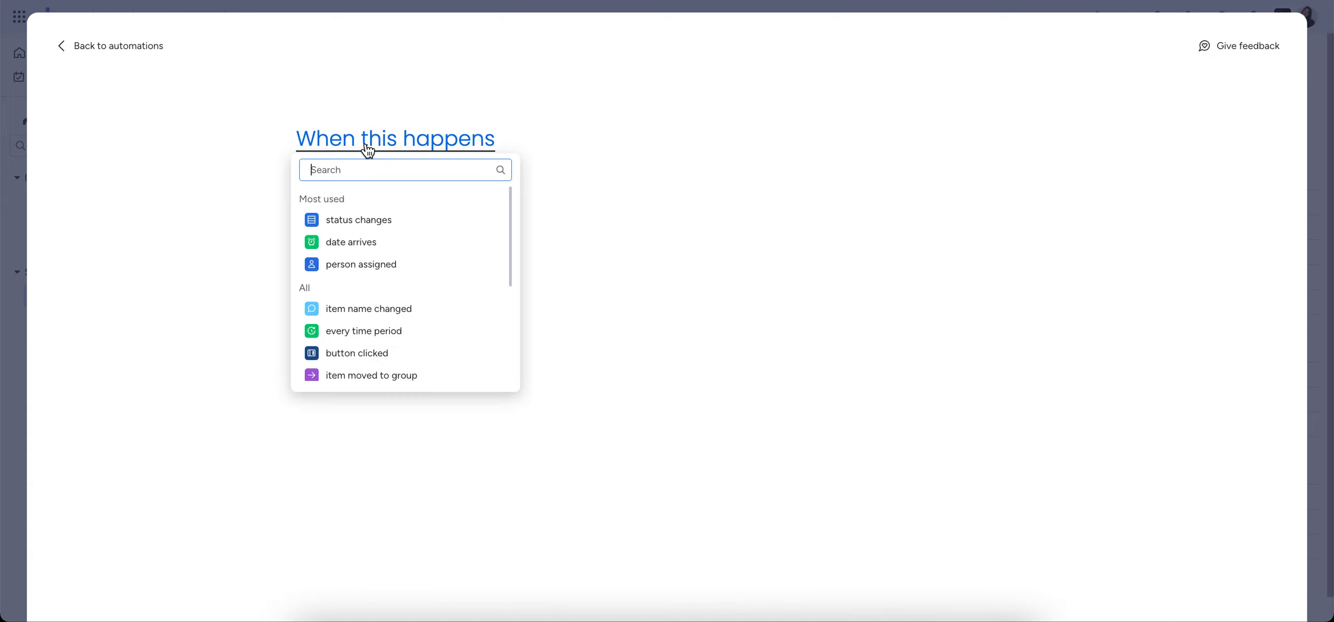
left_click(371, 245)
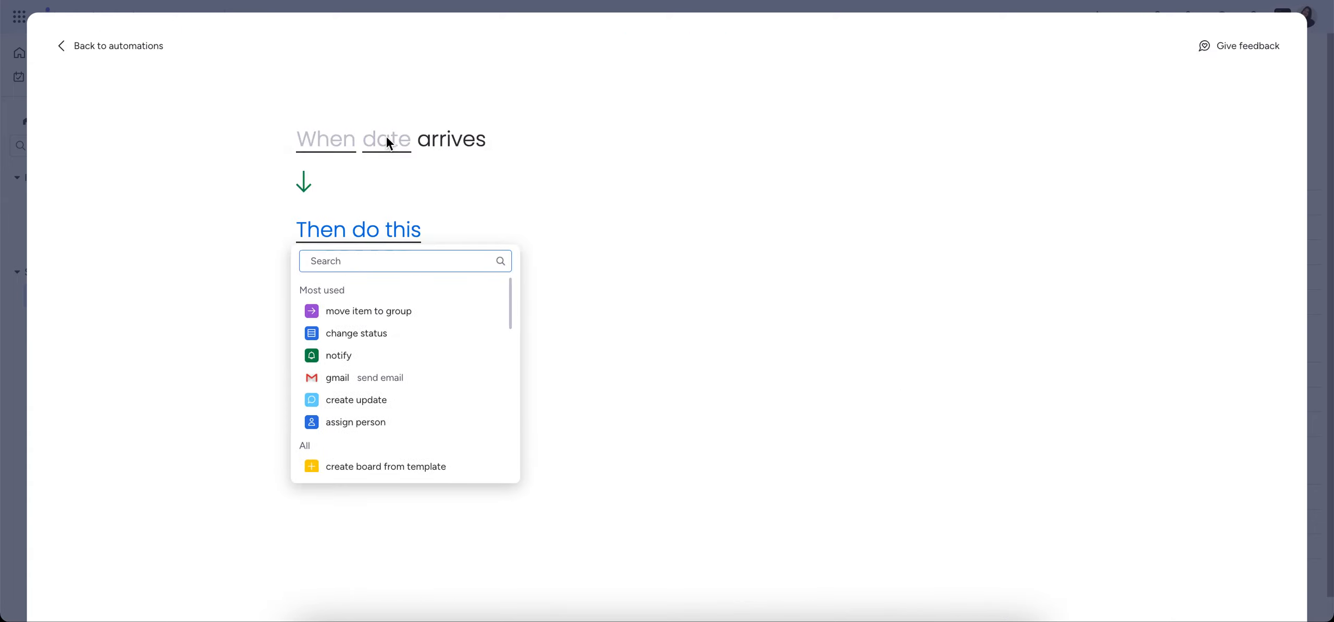
Step: Set the automation's trigger to run at 9 AM when the Review Date arrives
left_click(344, 144)
left_click(344, 144)
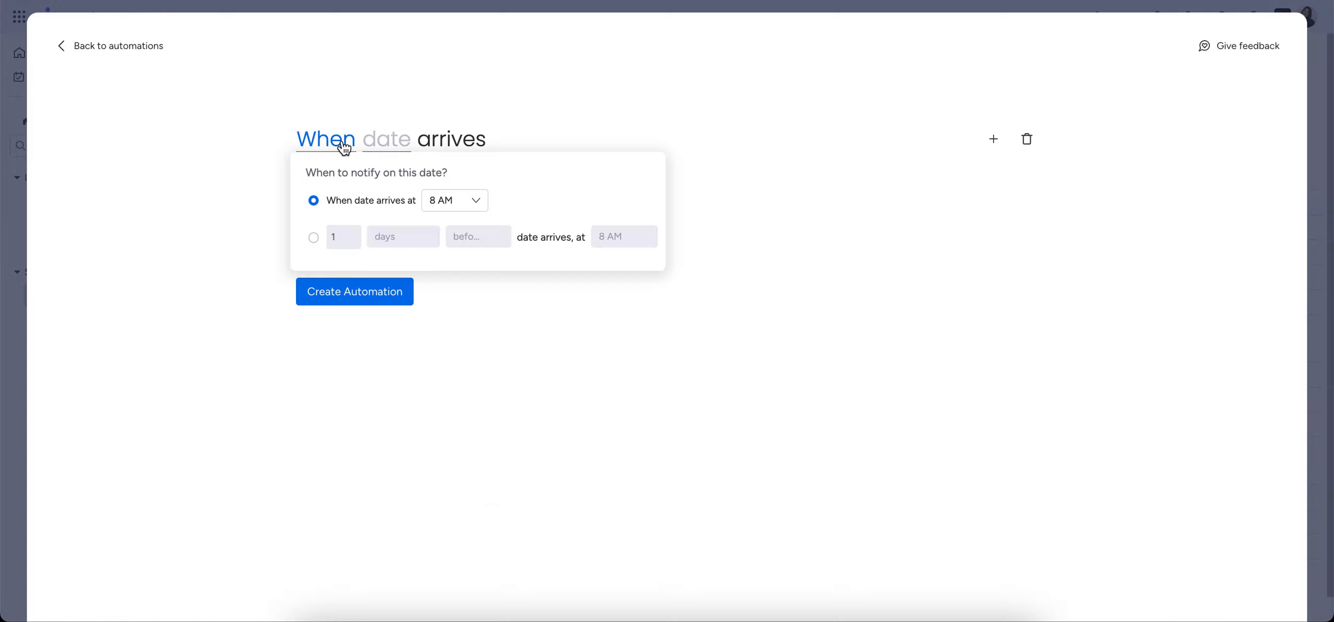
left_click(477, 203)
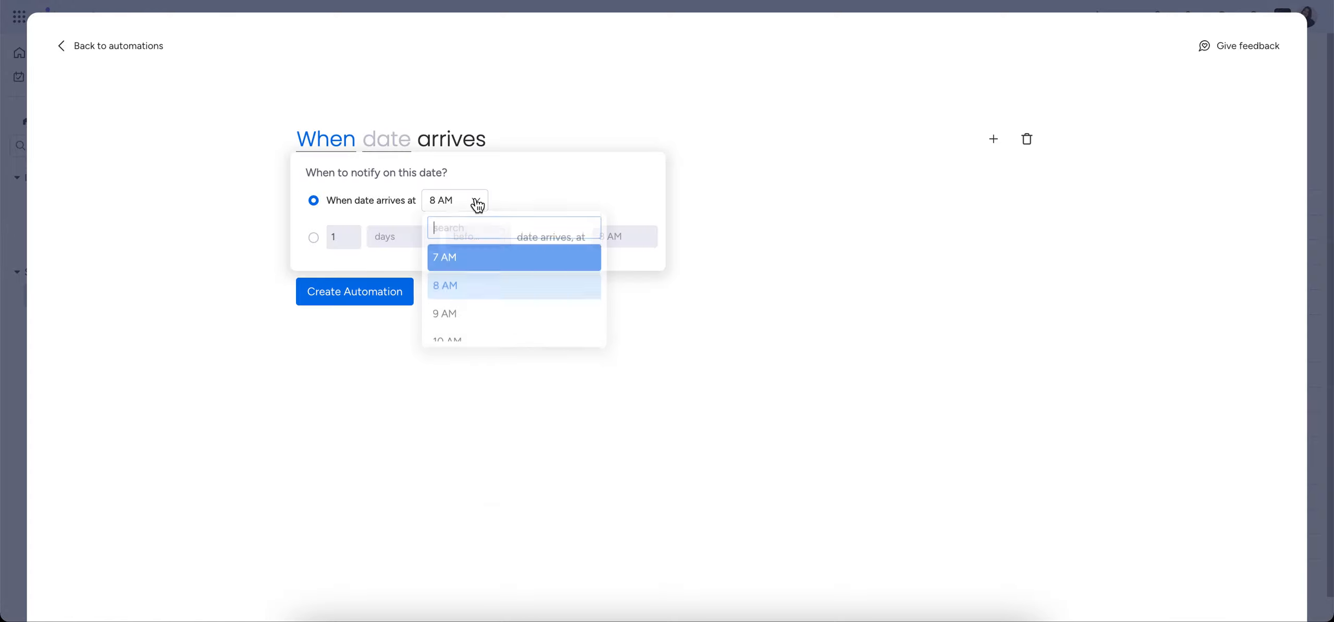
left_click(475, 315)
left_click(472, 126)
left_click(373, 140)
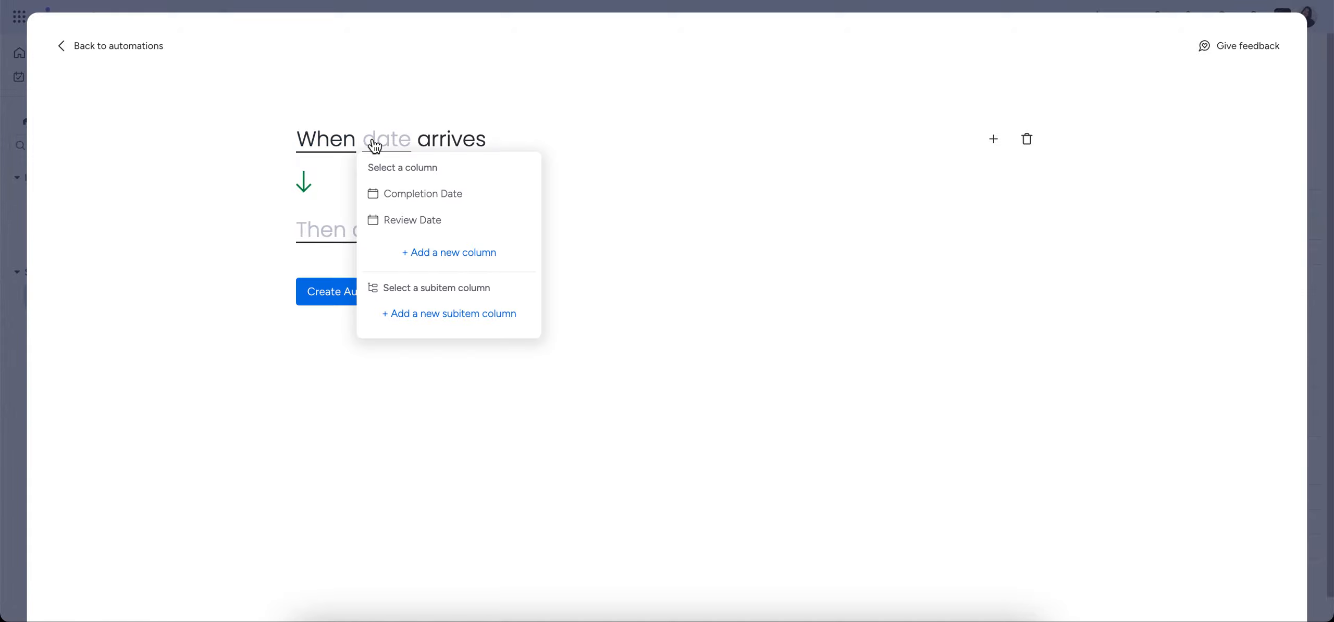
left_click(409, 229)
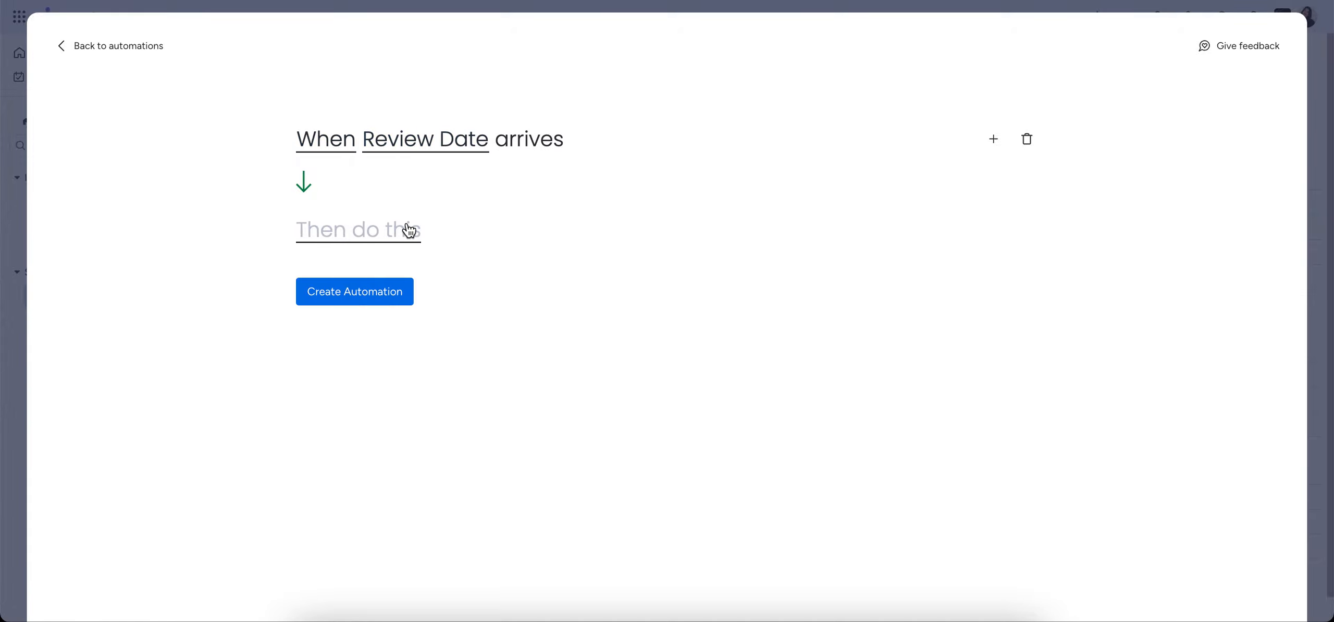
Step: Add a notify action with the message "Hey {SOP's Creator}, your SOP is due to be reviewed today!"
left_click(360, 237)
left_click(350, 355)
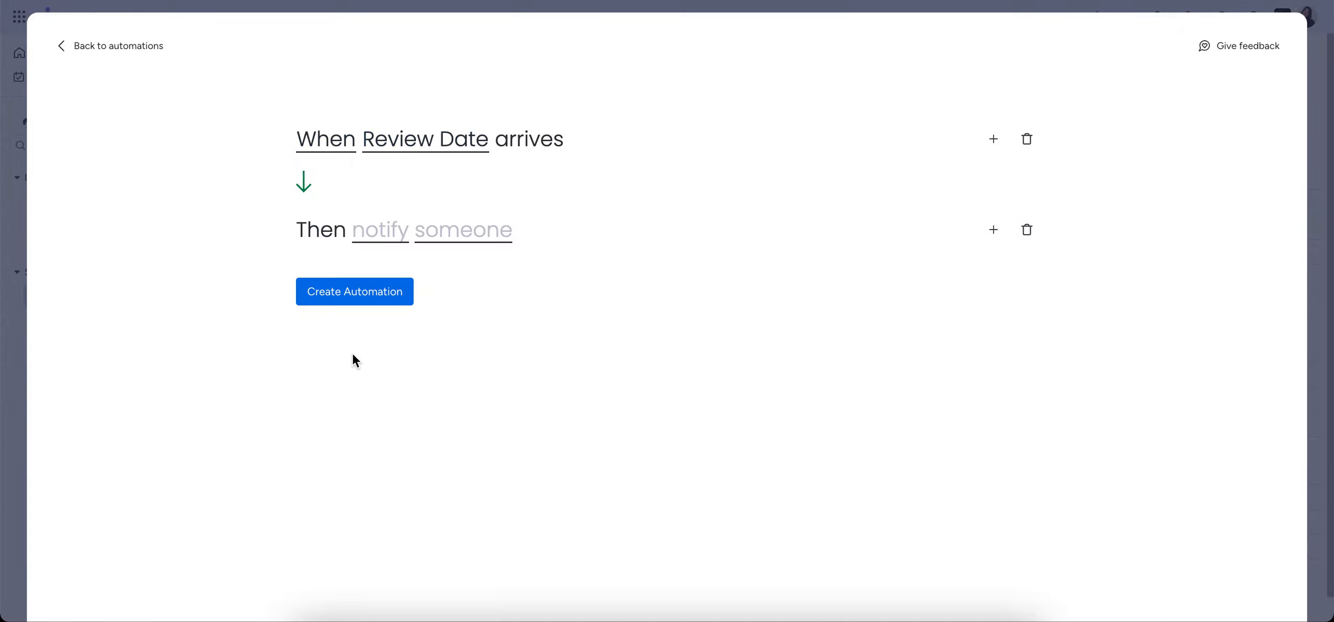
left_click(376, 235)
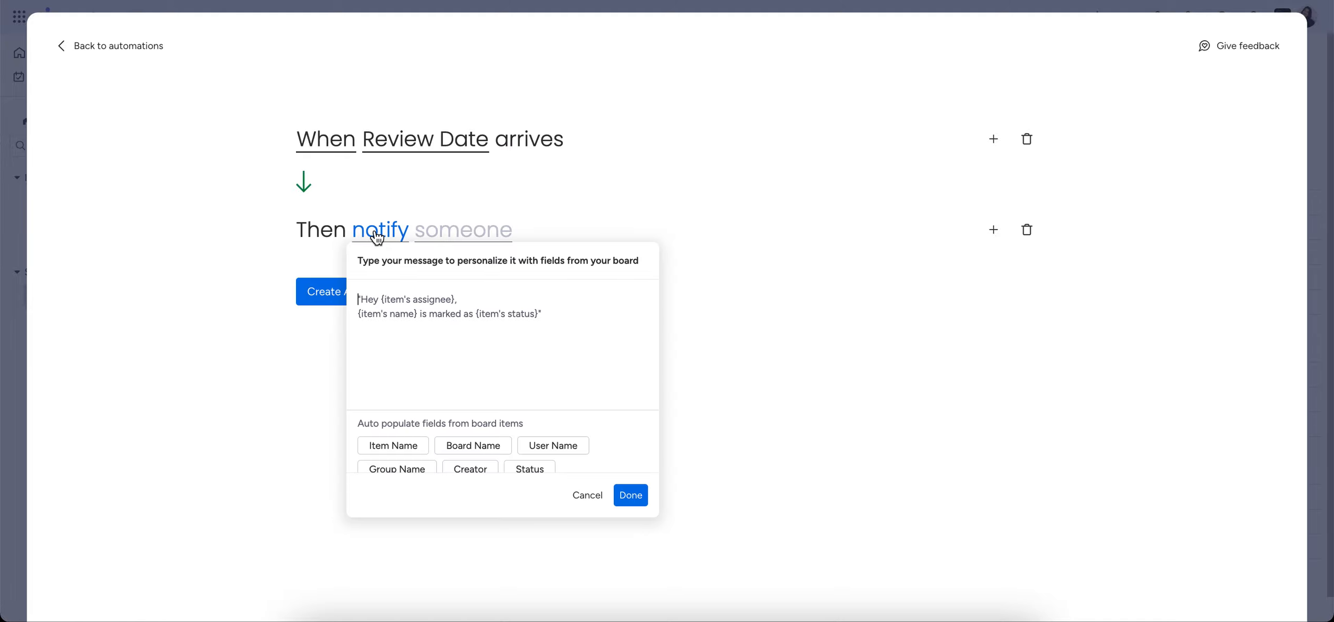
left_click(404, 301)
type("Hey")
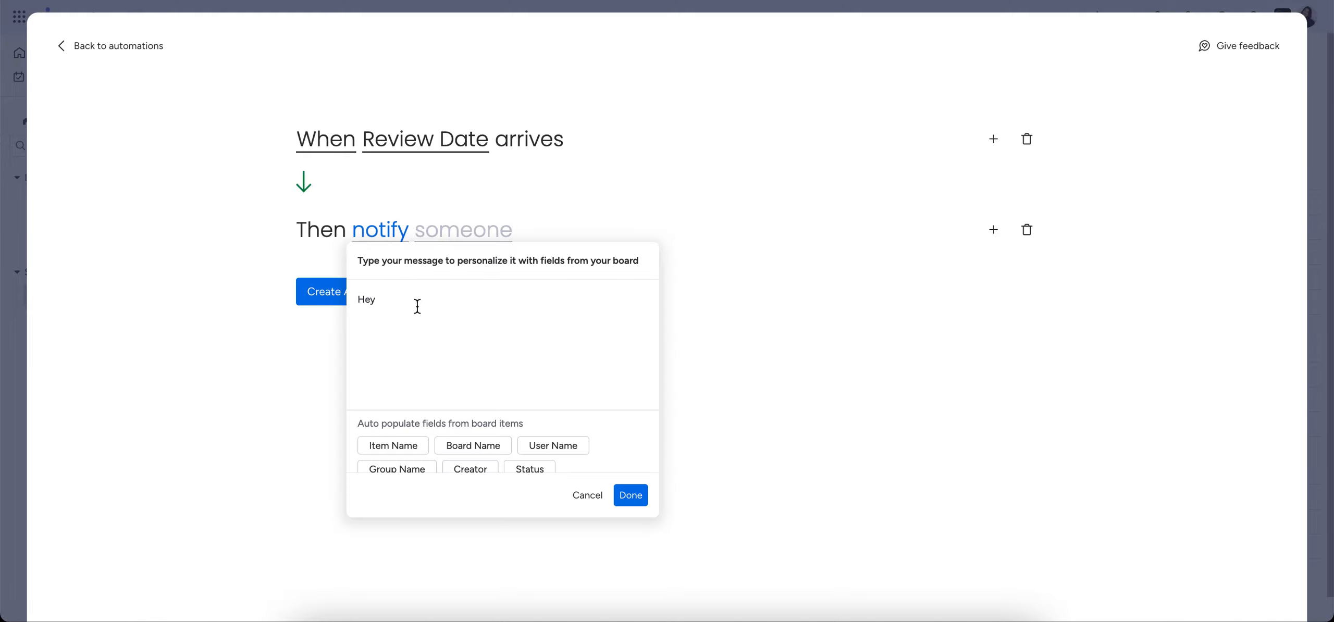
left_click(486, 471)
type(", your SOP is due to be rev")
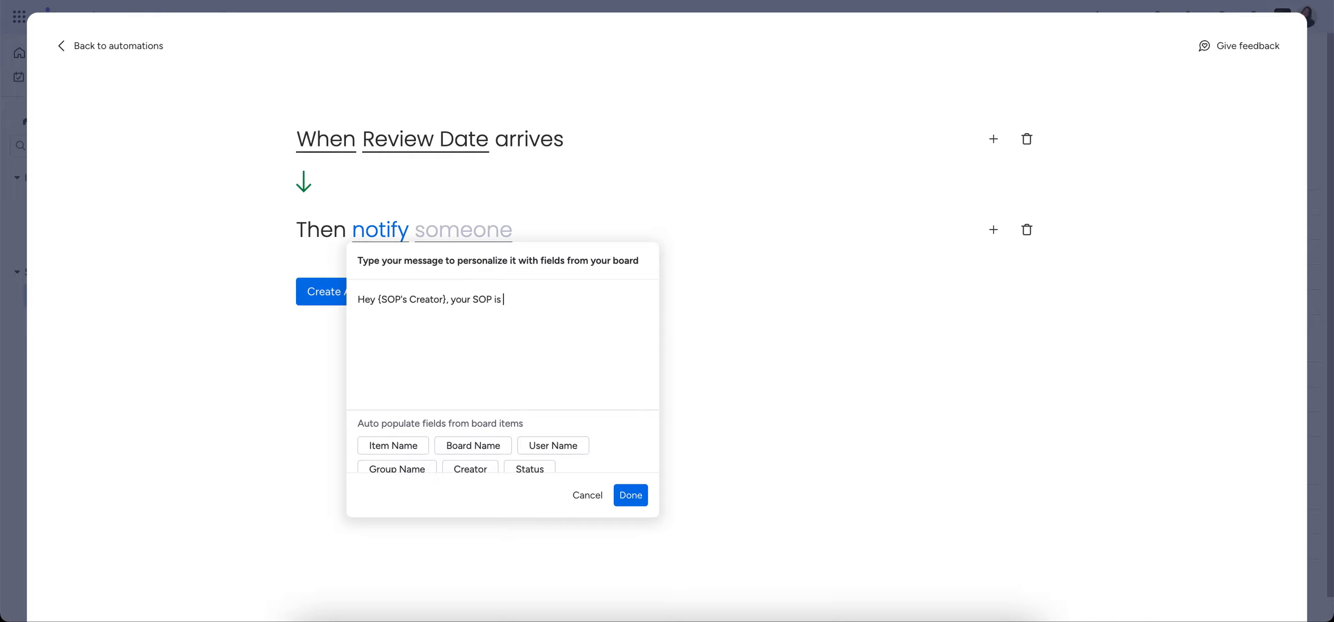
type("iewed today!")
left_click(631, 496)
Step: Send the notification to the person in the Creator column, create the automation, and return to the board
left_click(482, 235)
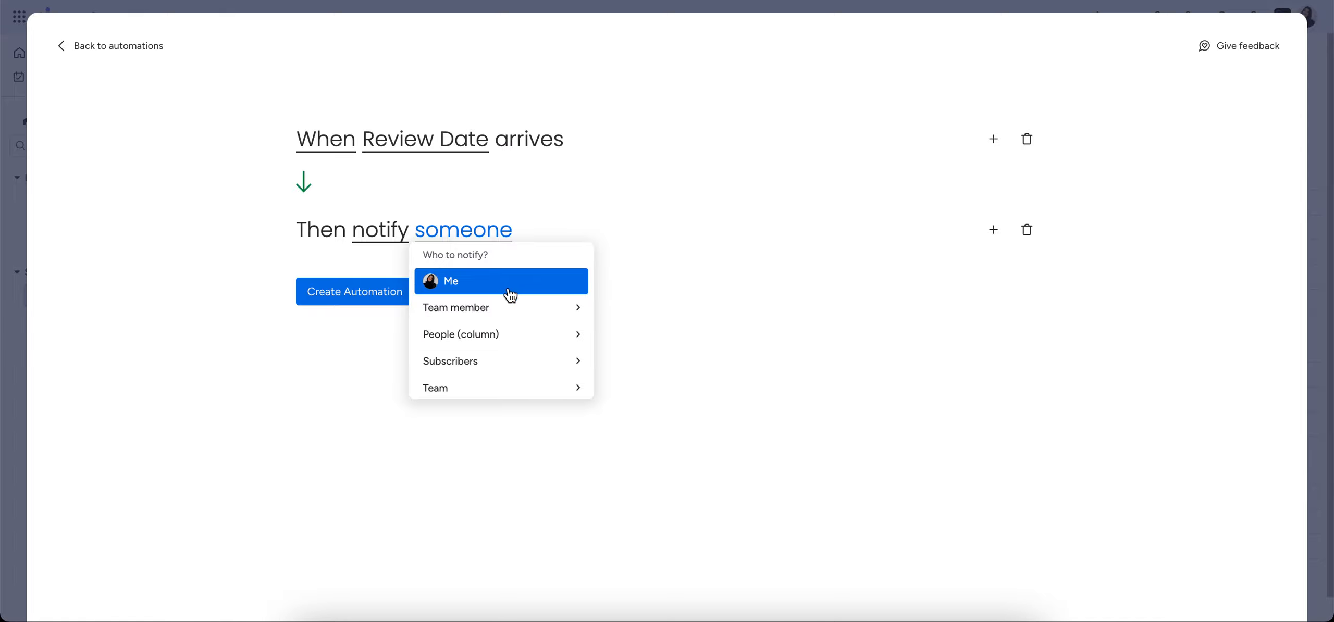
left_click(513, 332)
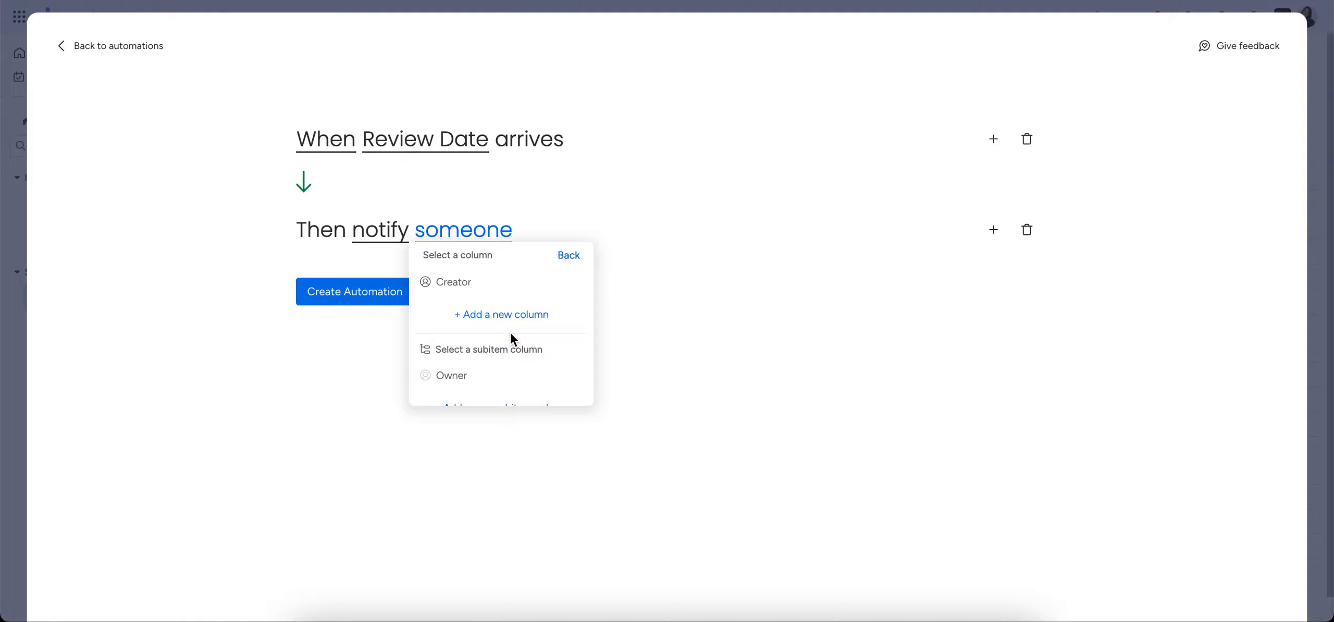
left_click(492, 295)
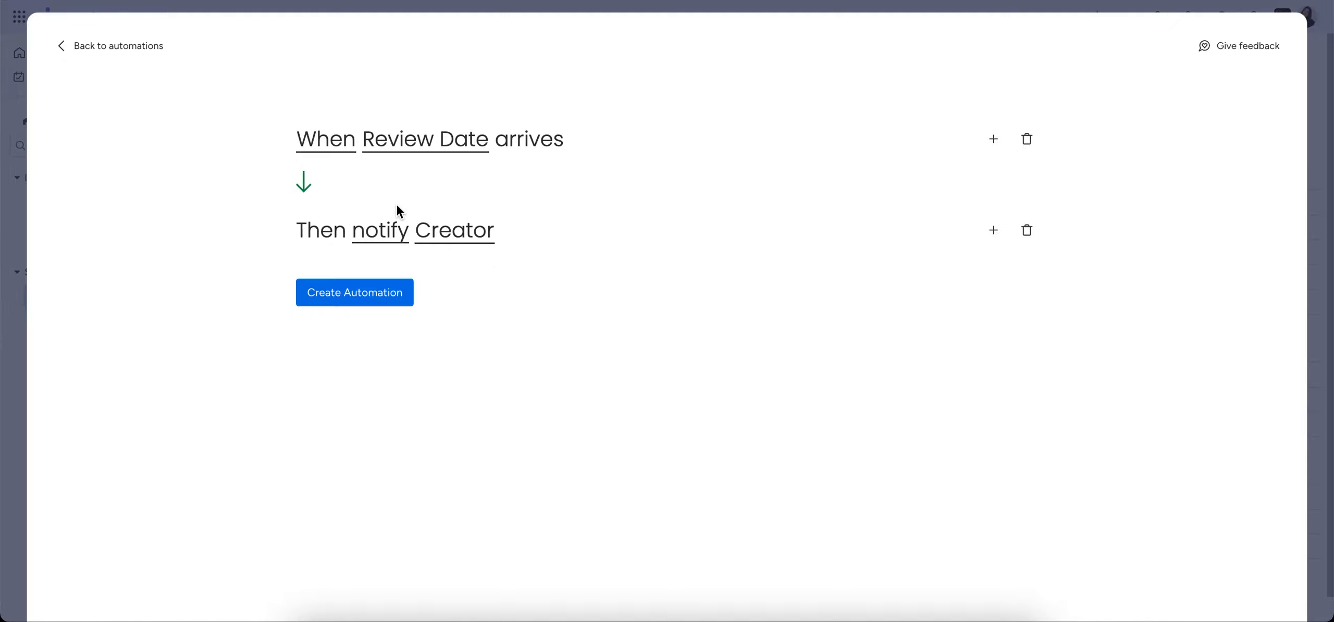
left_click(344, 295)
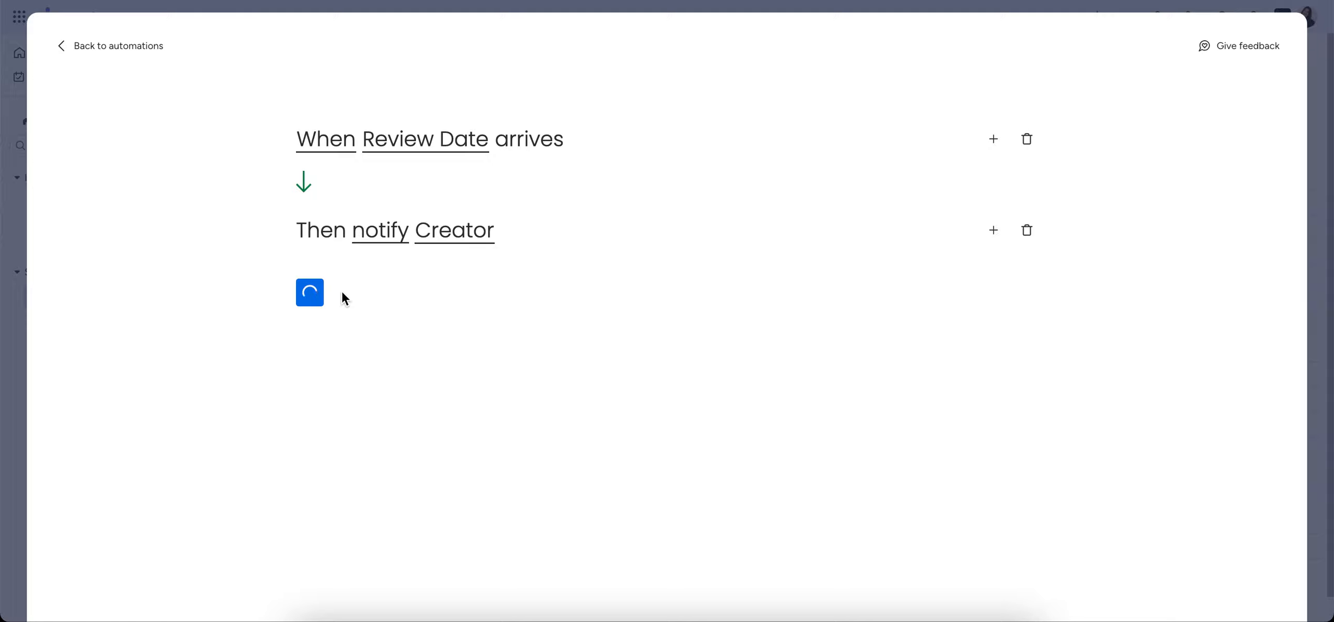
left_click(68, 45)
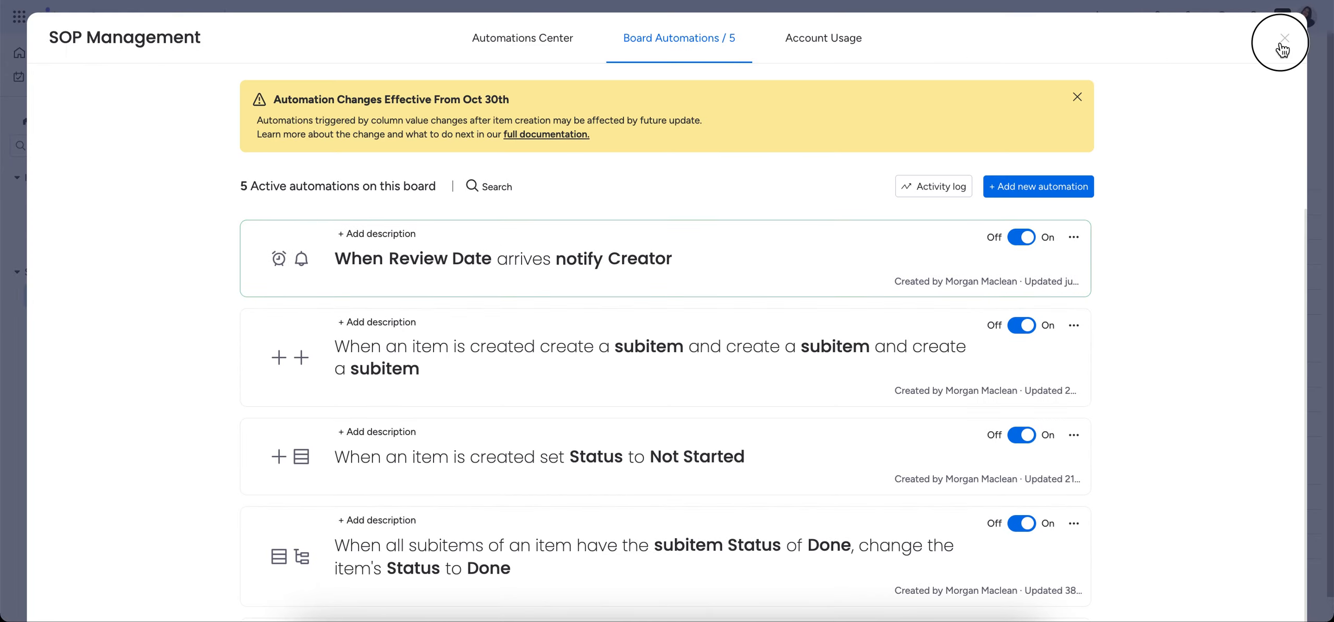
left_click(1285, 38)
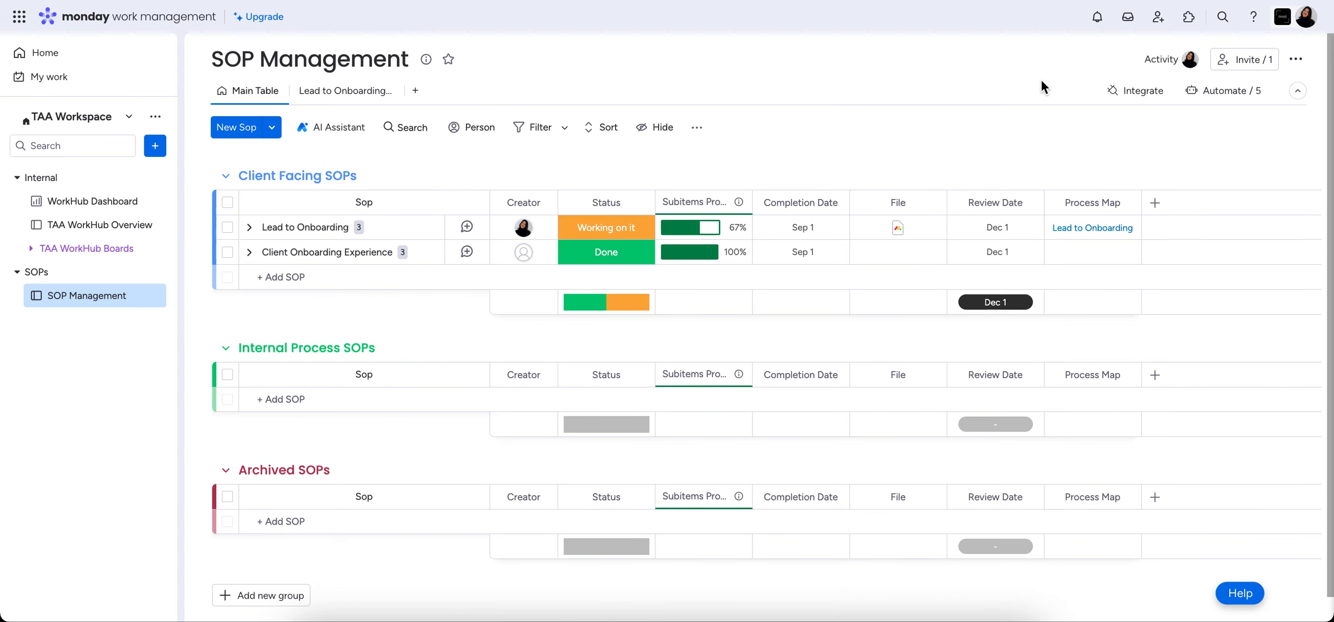